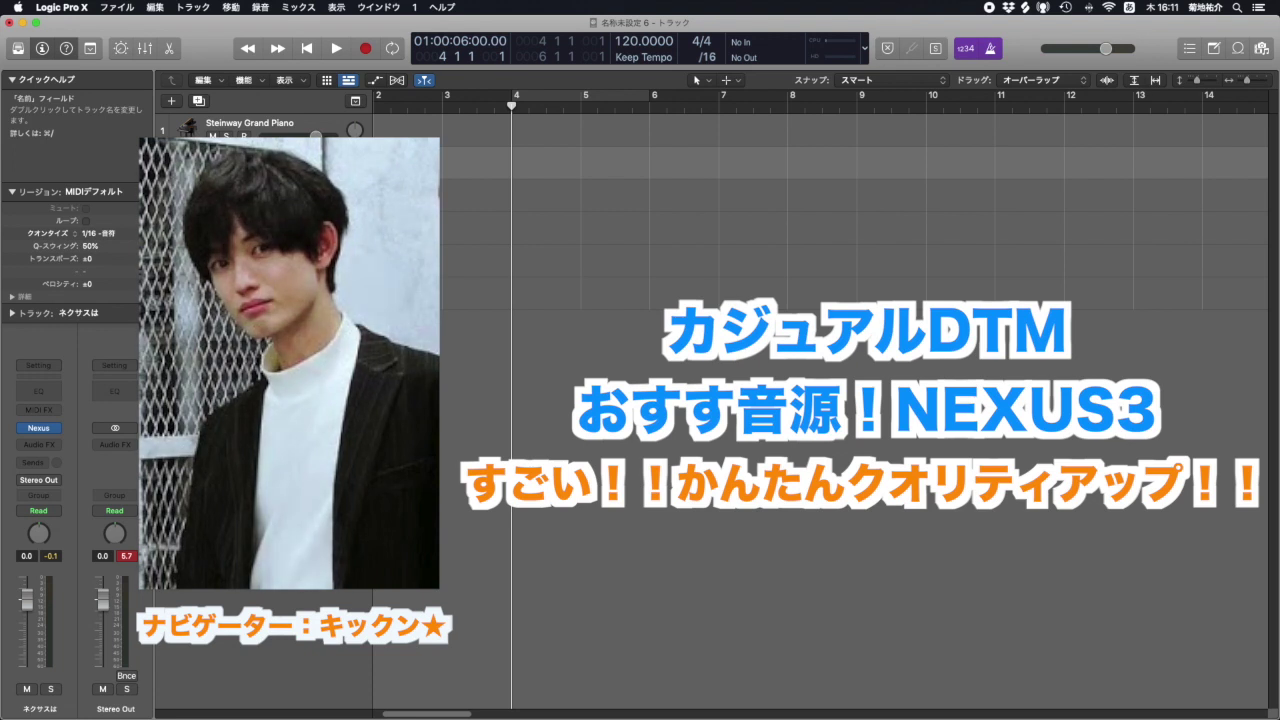
Step: Open the Nexus instrument on the ネクサスは track and audition Synth presets around Fantasy Bellpad 4 and Firefunk
left_click(45, 428)
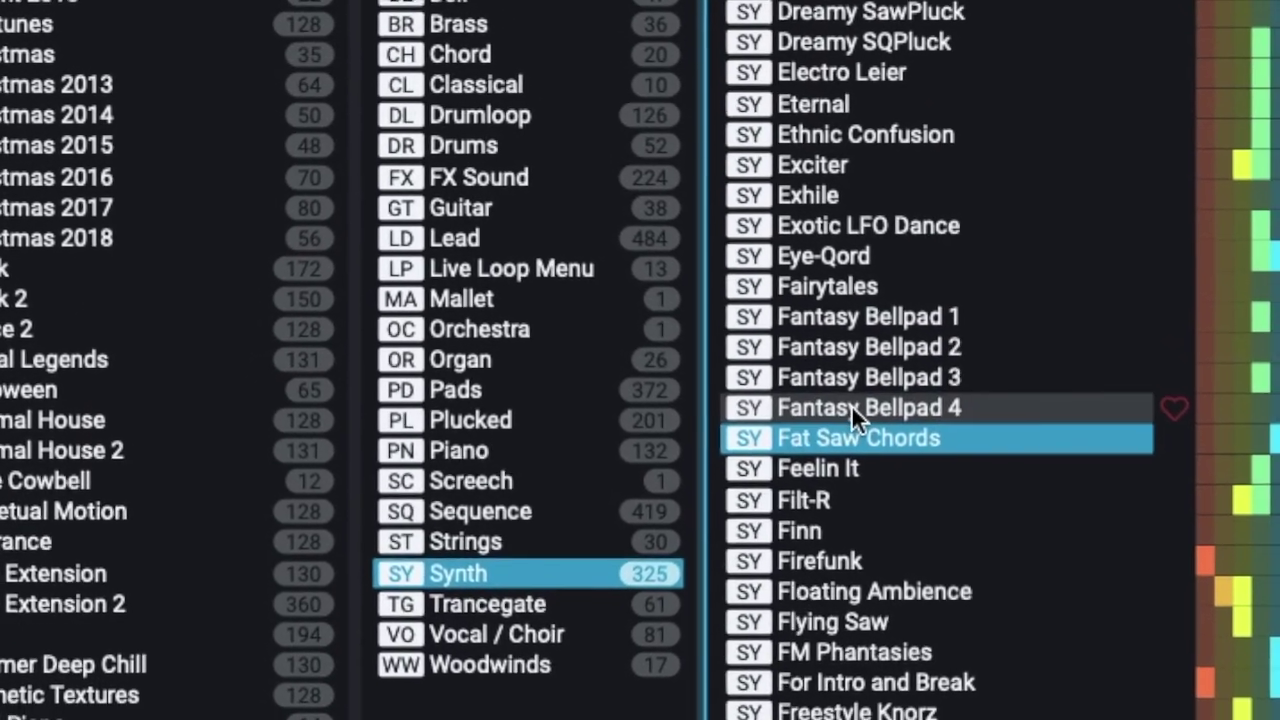
left_click(962, 498)
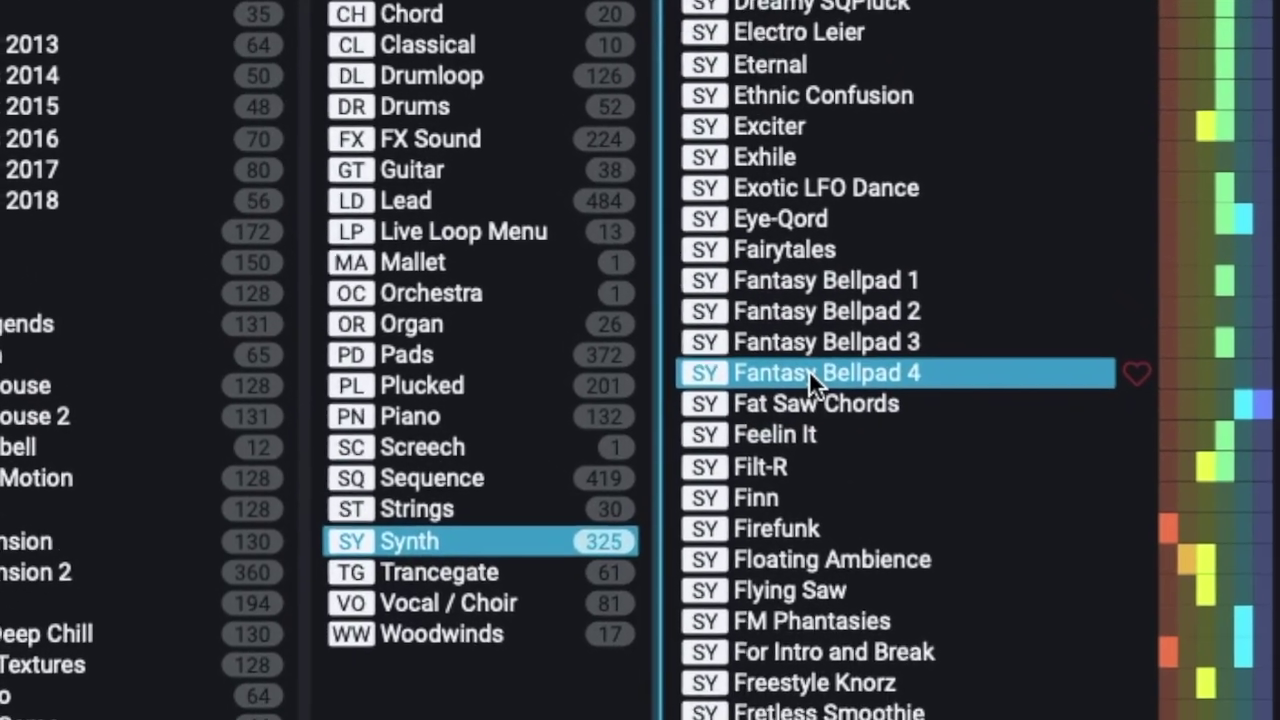
key("Up")
key("Down")
key("Down")
key("Down")
key("Down")
key("Down")
key("Down")
key("Down")
key("Down")
key("Up")
key("Up")
key("Up")
key("Up")
key("Up")
key("Up")
key("Up")
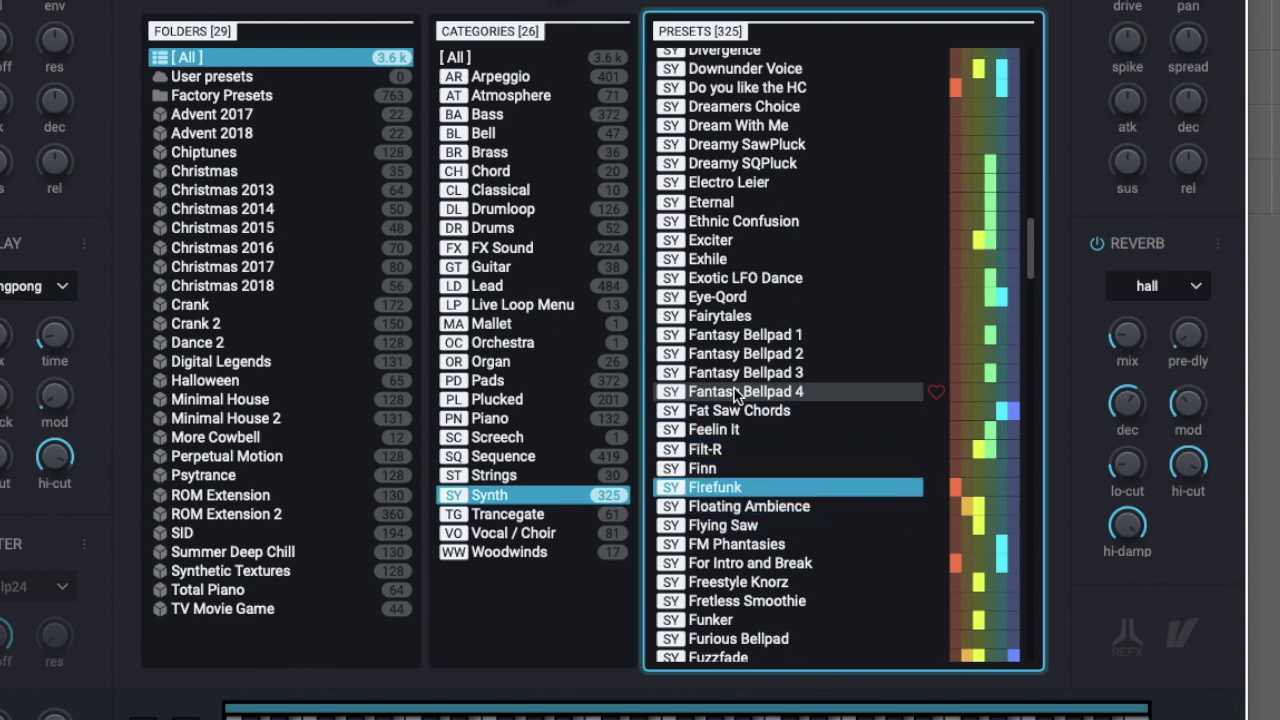
key("Up")
key("Up")
key("Up")
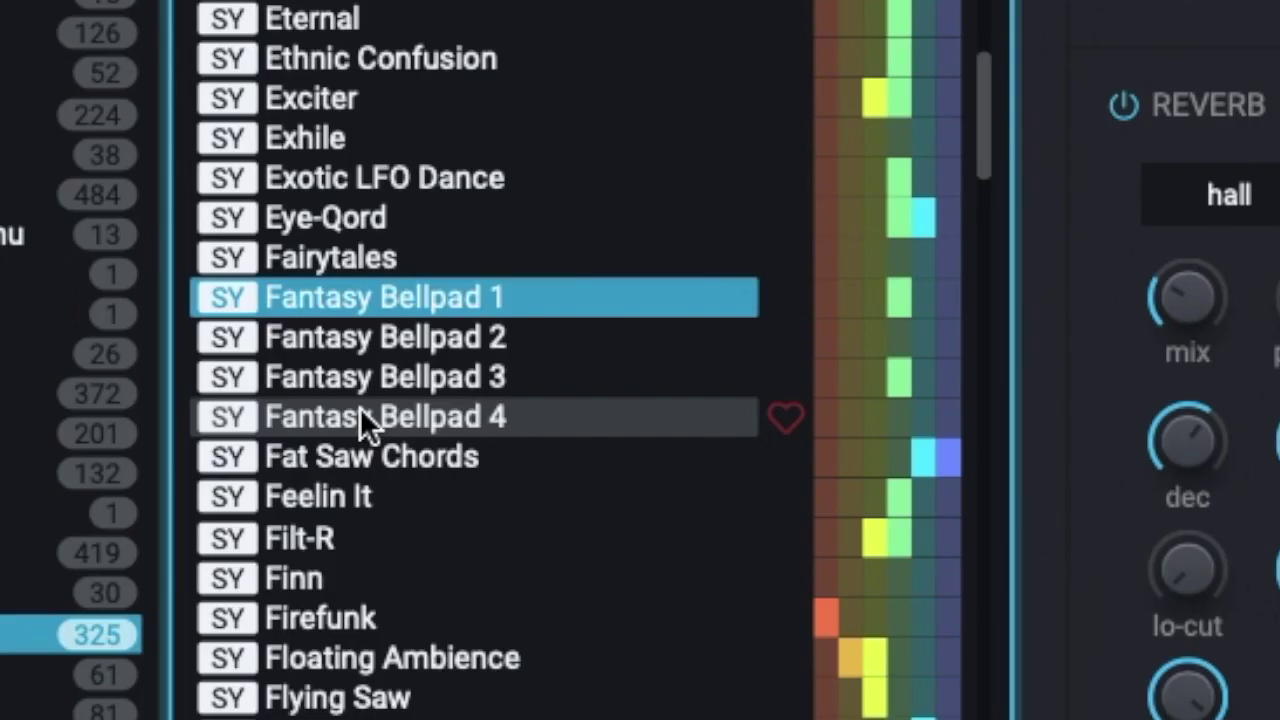
Step: Audition the Fantasy Bellpad presets from 2 to 4 and load the Fat Saw Chords preset
key("Down")
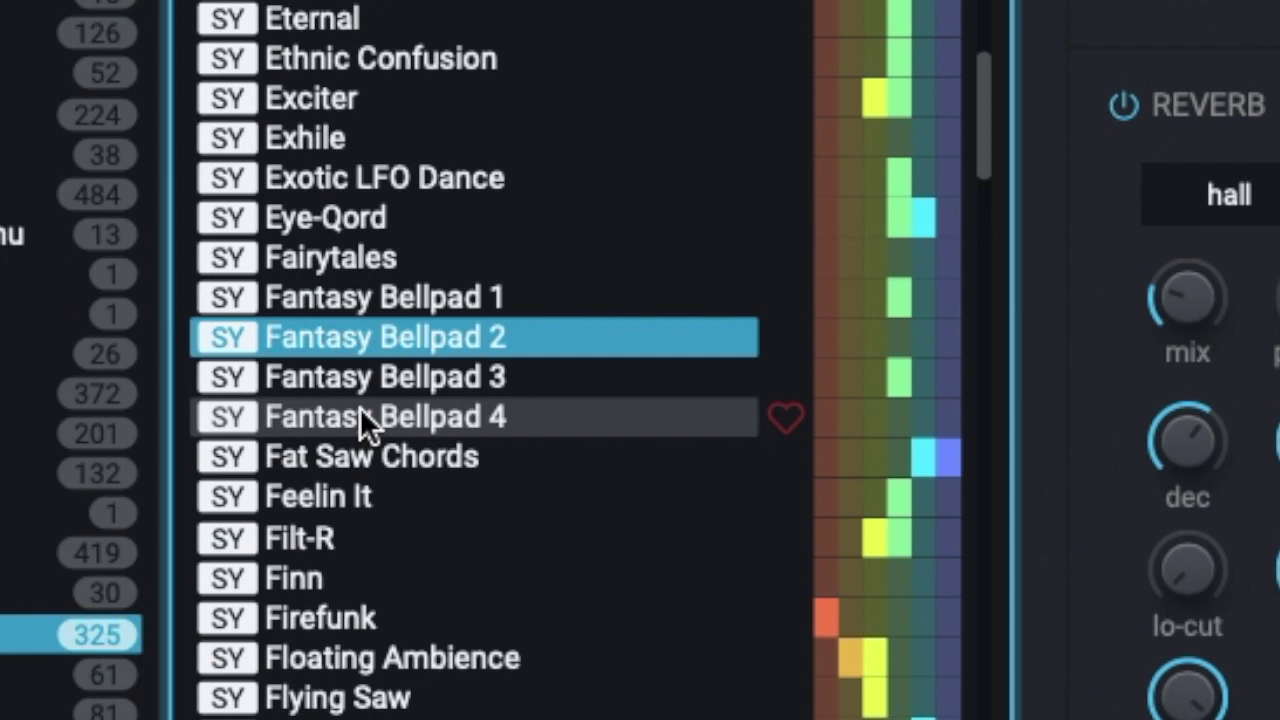
key("Down")
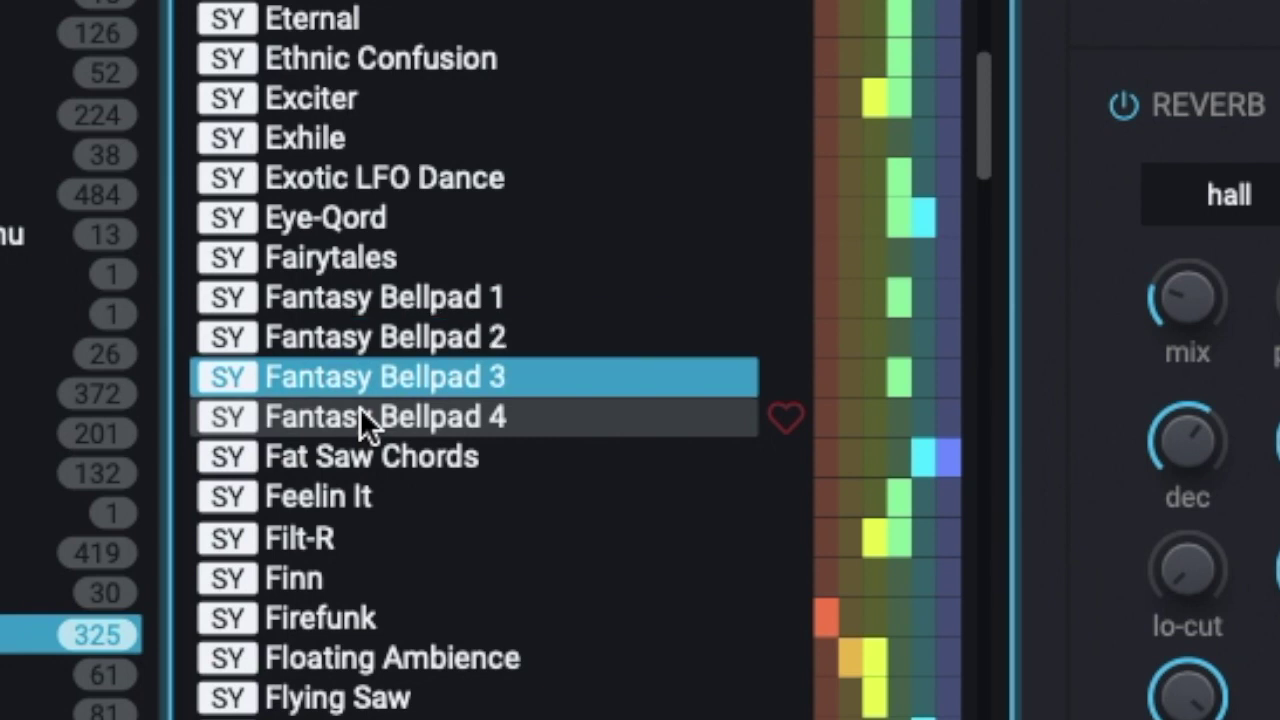
key("Down")
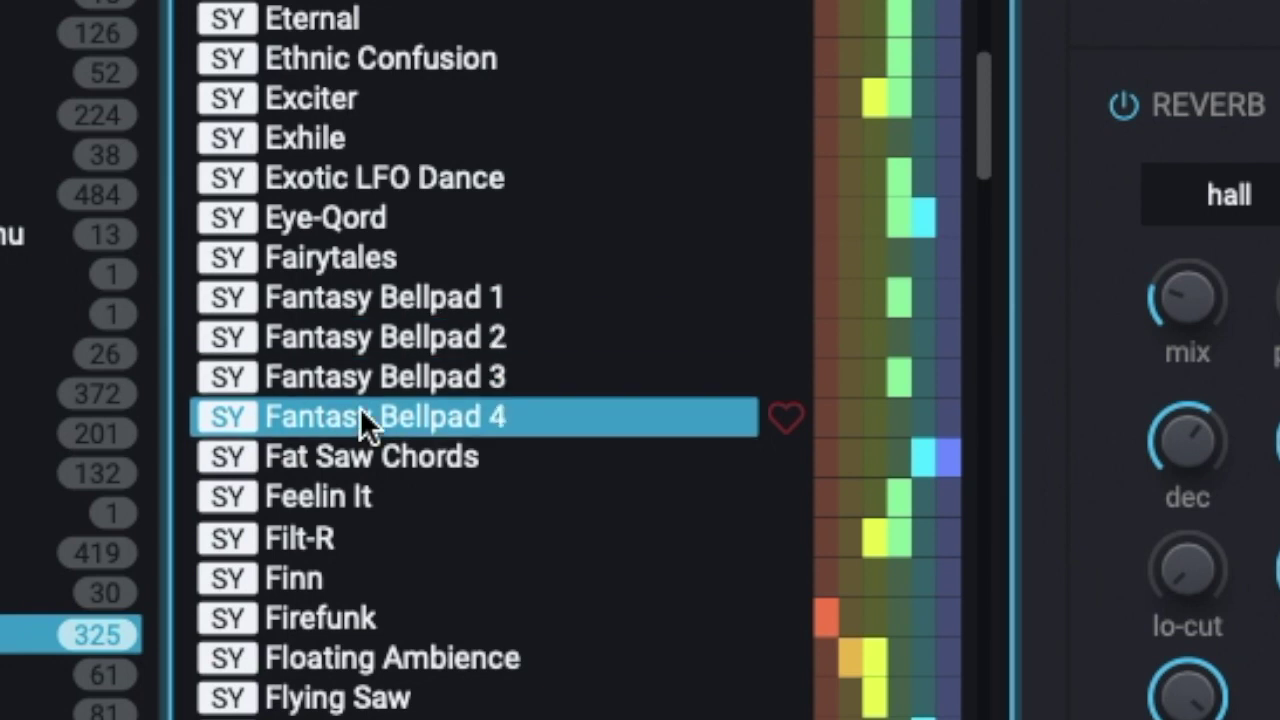
key("Down")
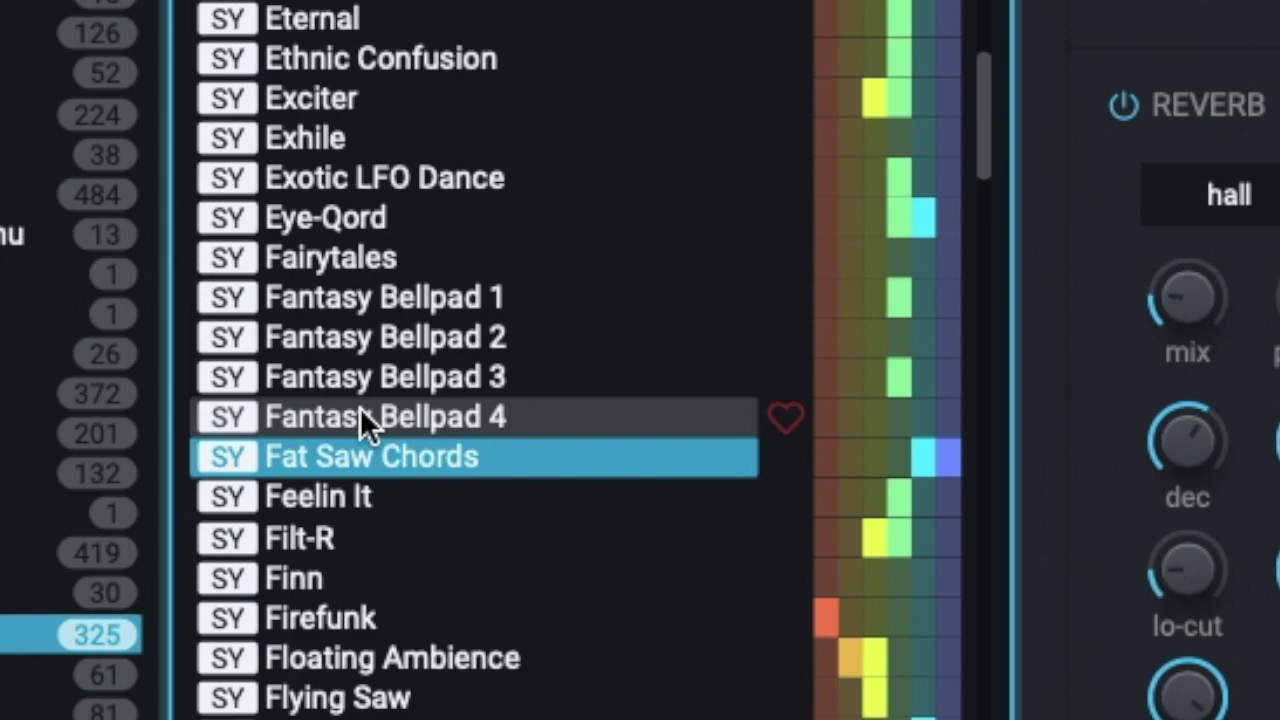
key("Up")
key("Down")
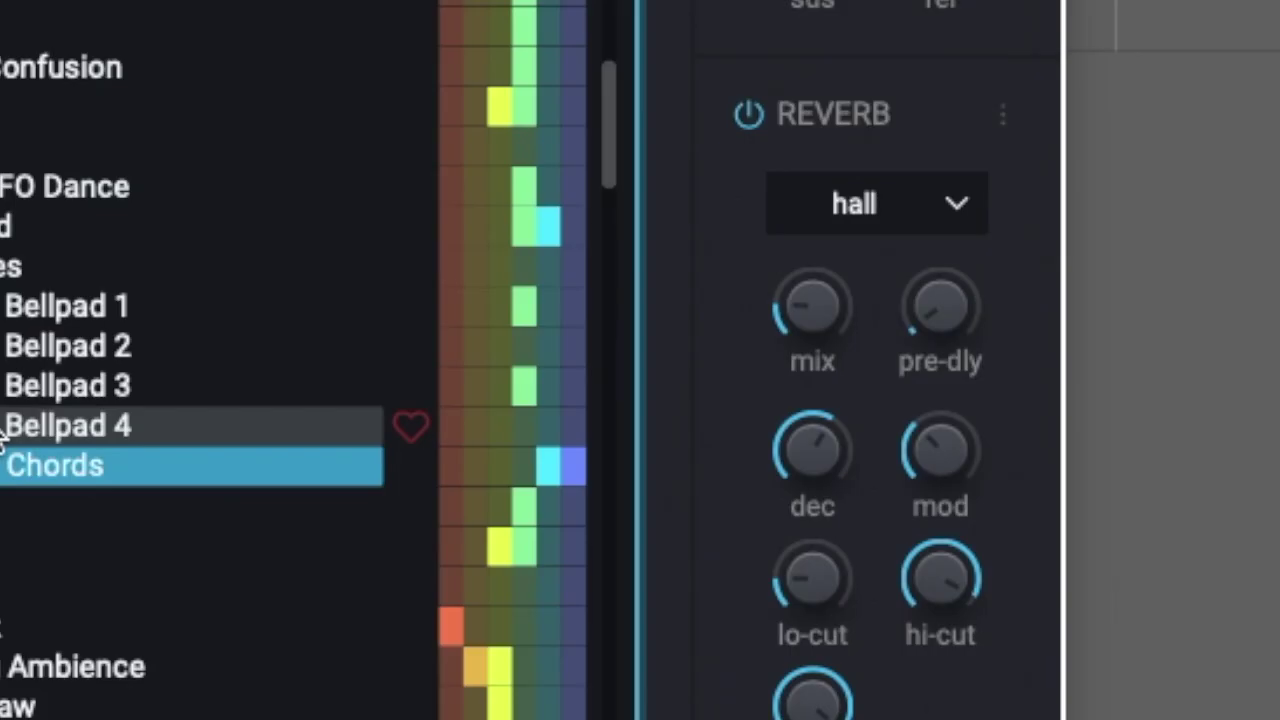
Step: Switch the preset's hall reverb off and back on to compare the sound
left_click(755, 121)
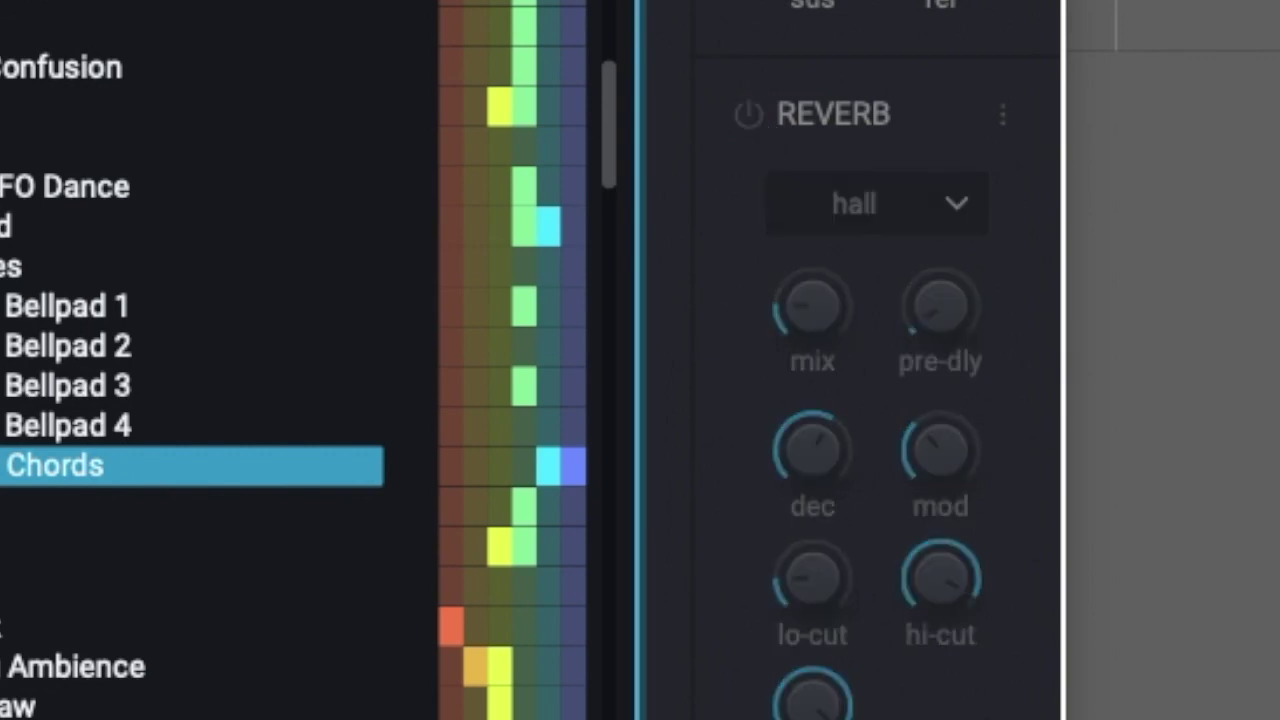
left_click(113, 114)
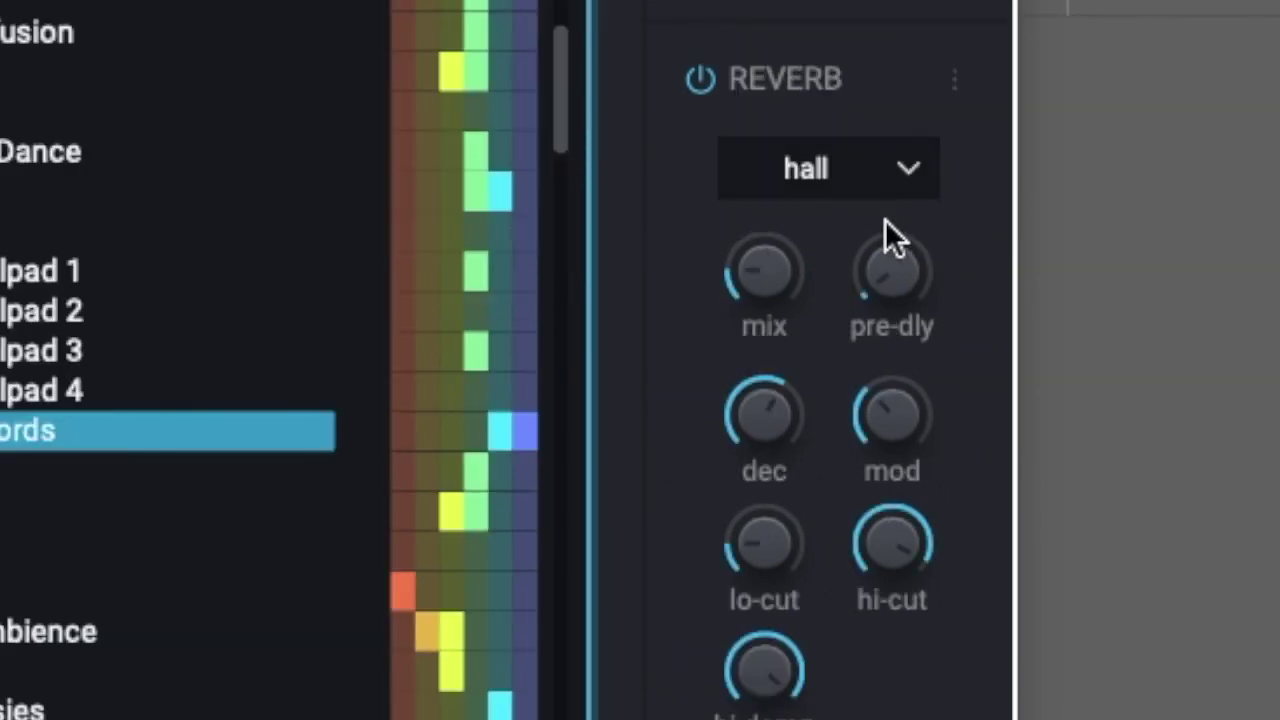
left_click_drag(784, 268, 824, 170)
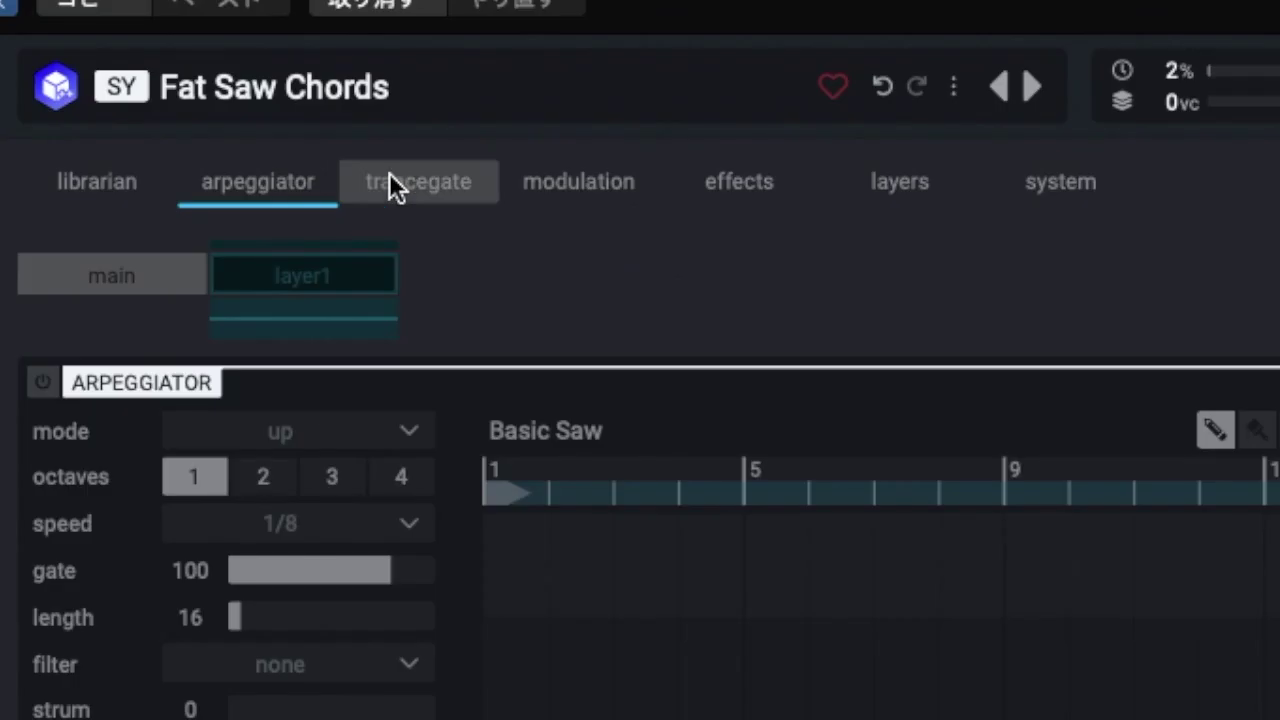
Step: Look through the preset's trancegate, modulation, effects, layers and system pages, and return to the preset librarian
left_click(389, 178)
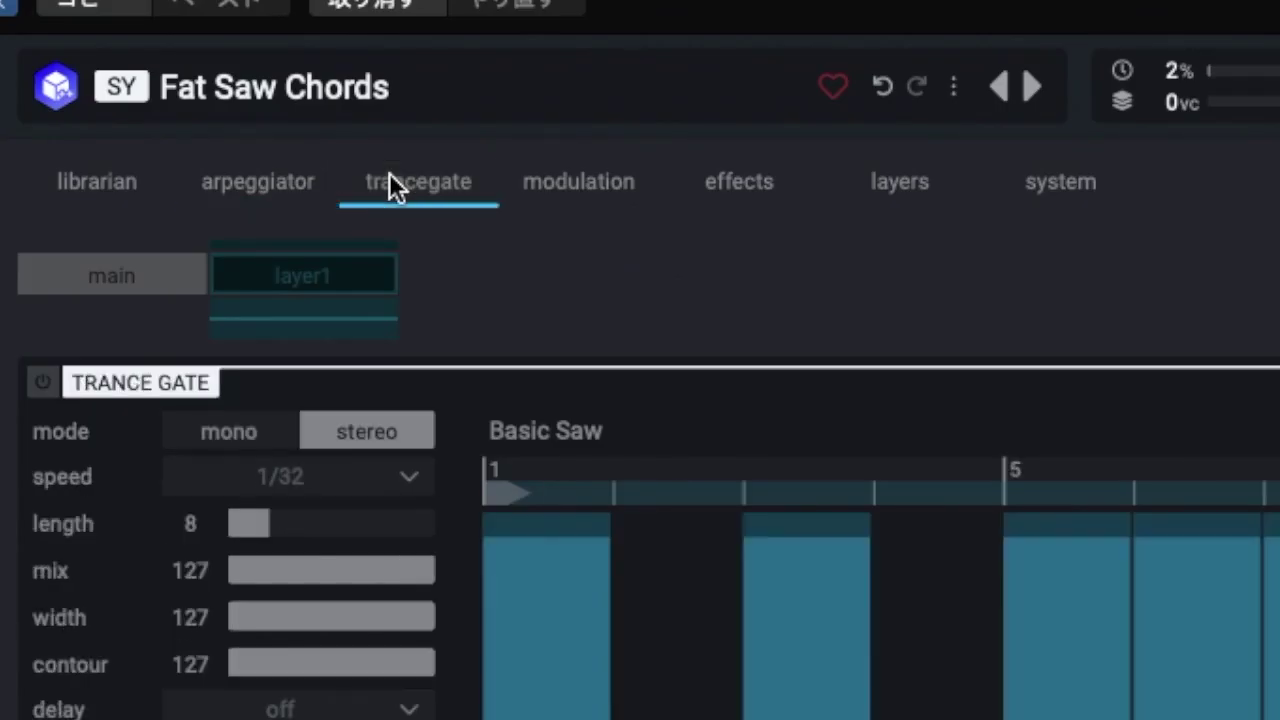
left_click(568, 190)
left_click(708, 192)
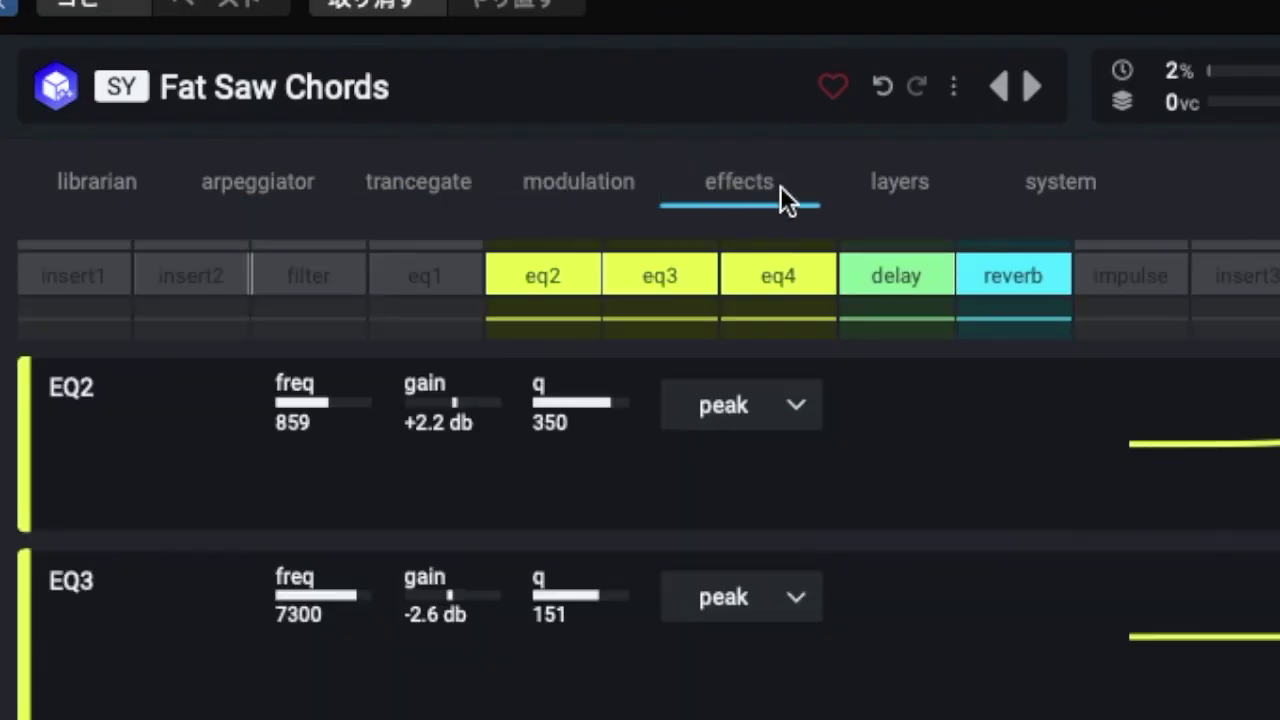
left_click(872, 194)
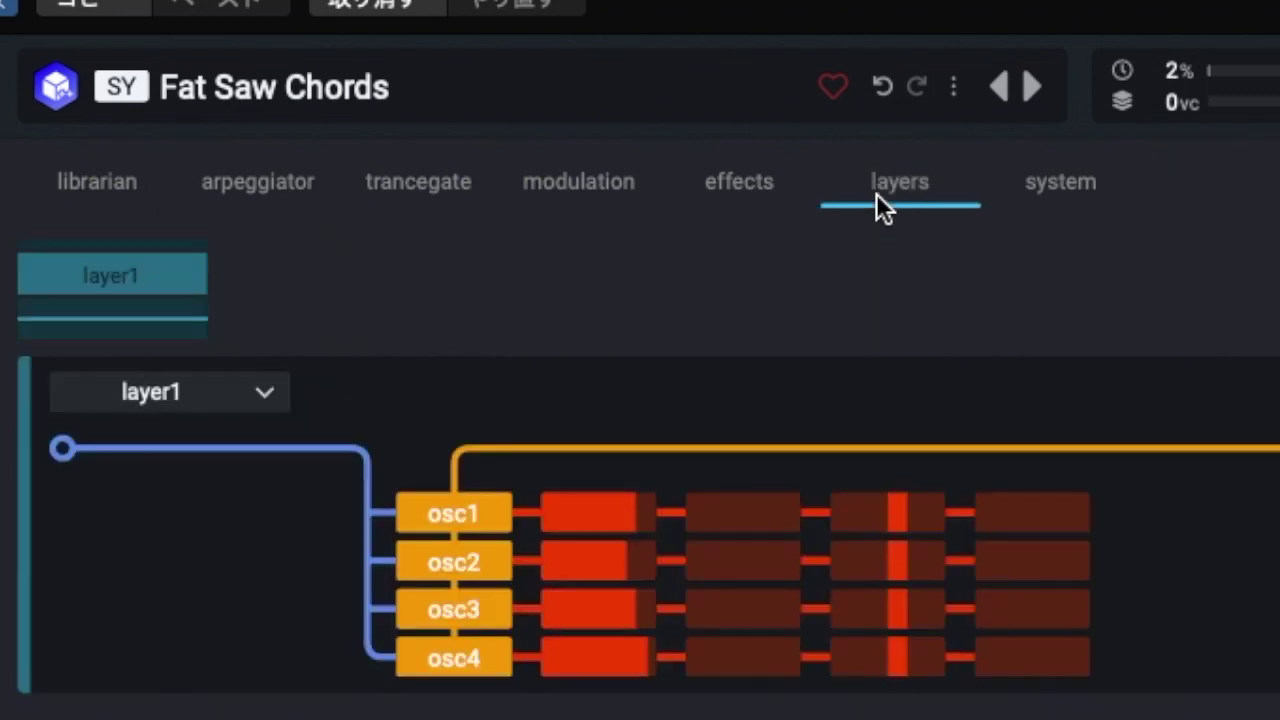
left_click(1046, 196)
left_click(932, 187)
left_click(666, 196)
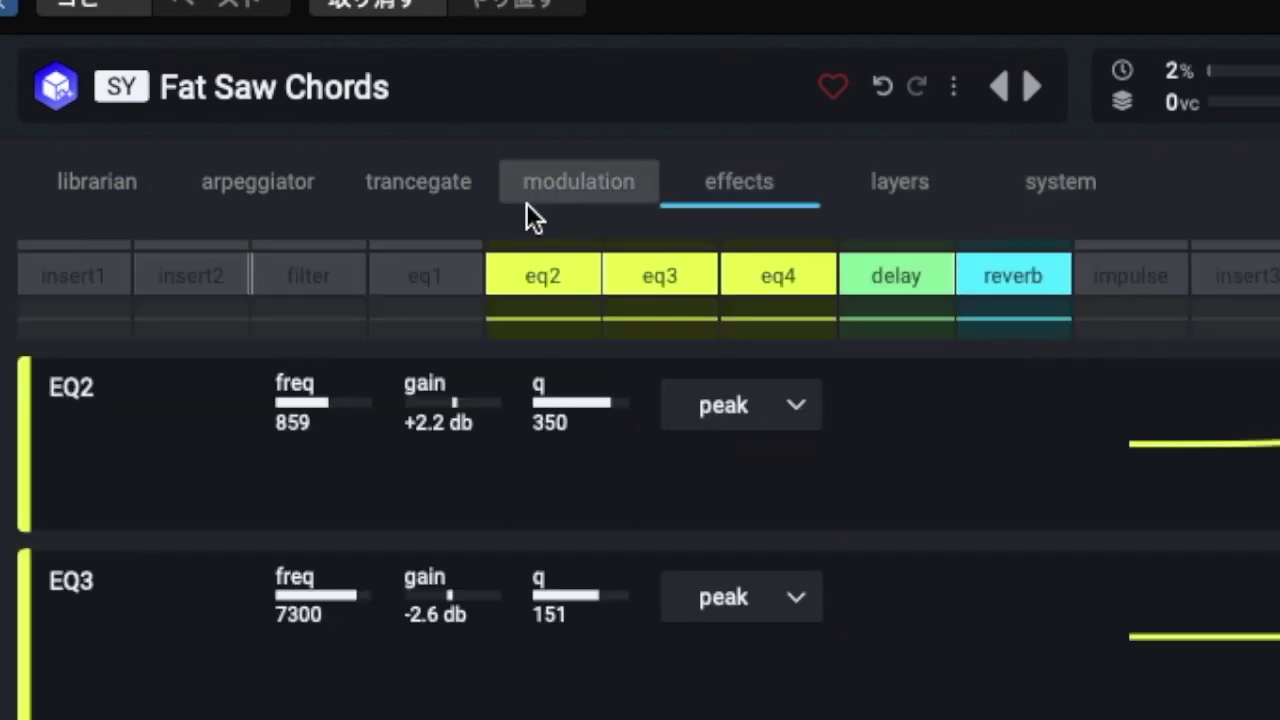
left_click(526, 200)
left_click(387, 197)
left_click(276, 192)
left_click(139, 186)
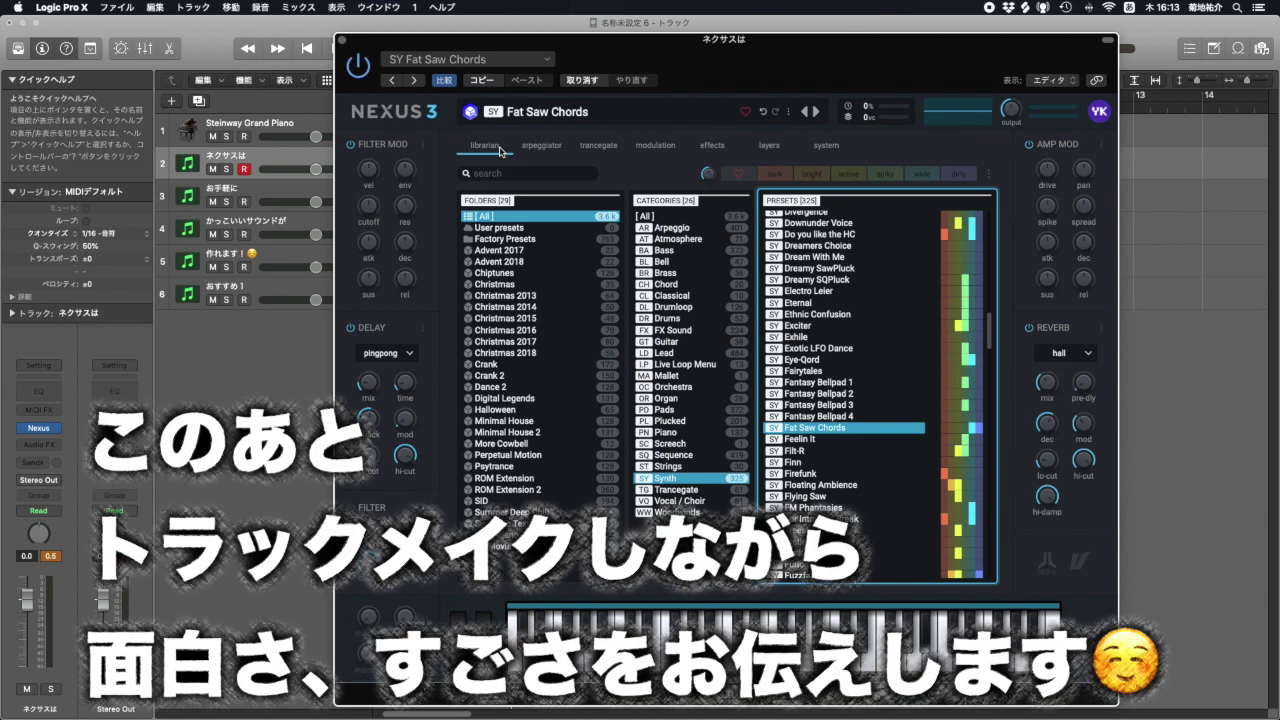
Step: Close the Nexus window and open the Nexus instrument of track 5, 作れます！
left_click(343, 40)
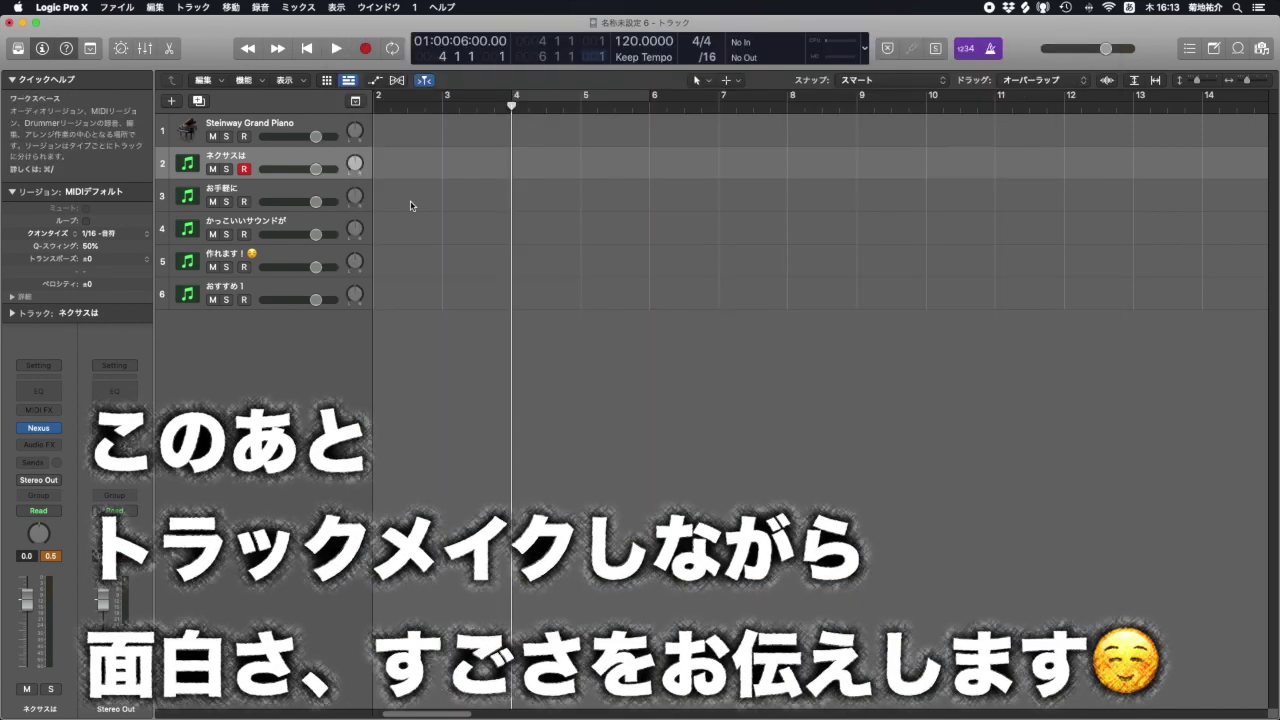
left_click(325, 248)
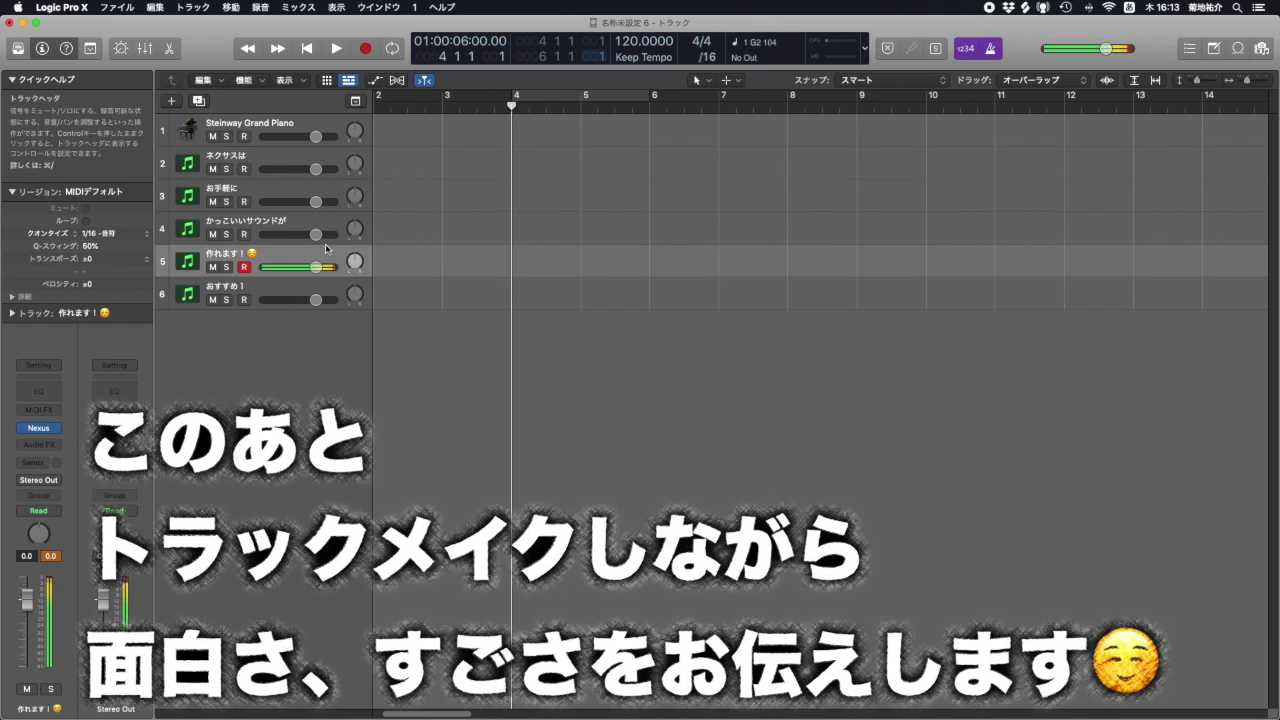
left_click(42, 428)
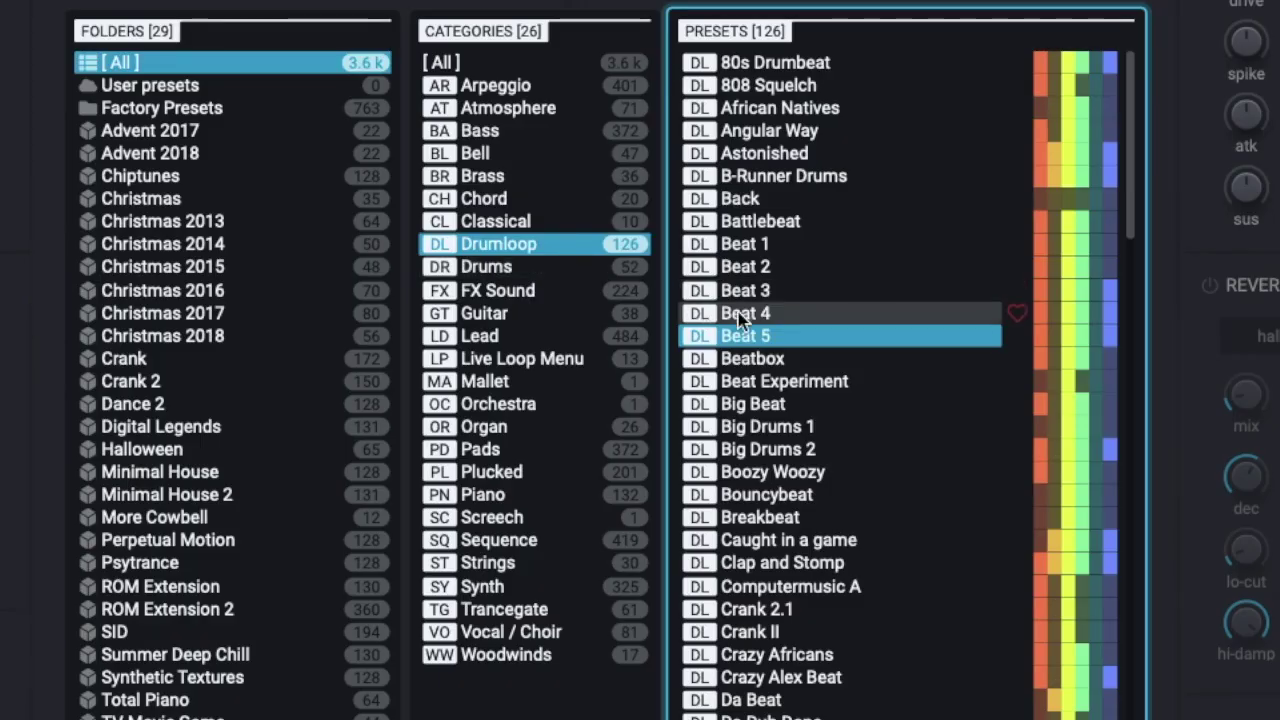
Step: Audition the Drumloop presets one after another from Beat 4 to Breakbeat
left_click(740, 318)
key("Down")
key("Down")
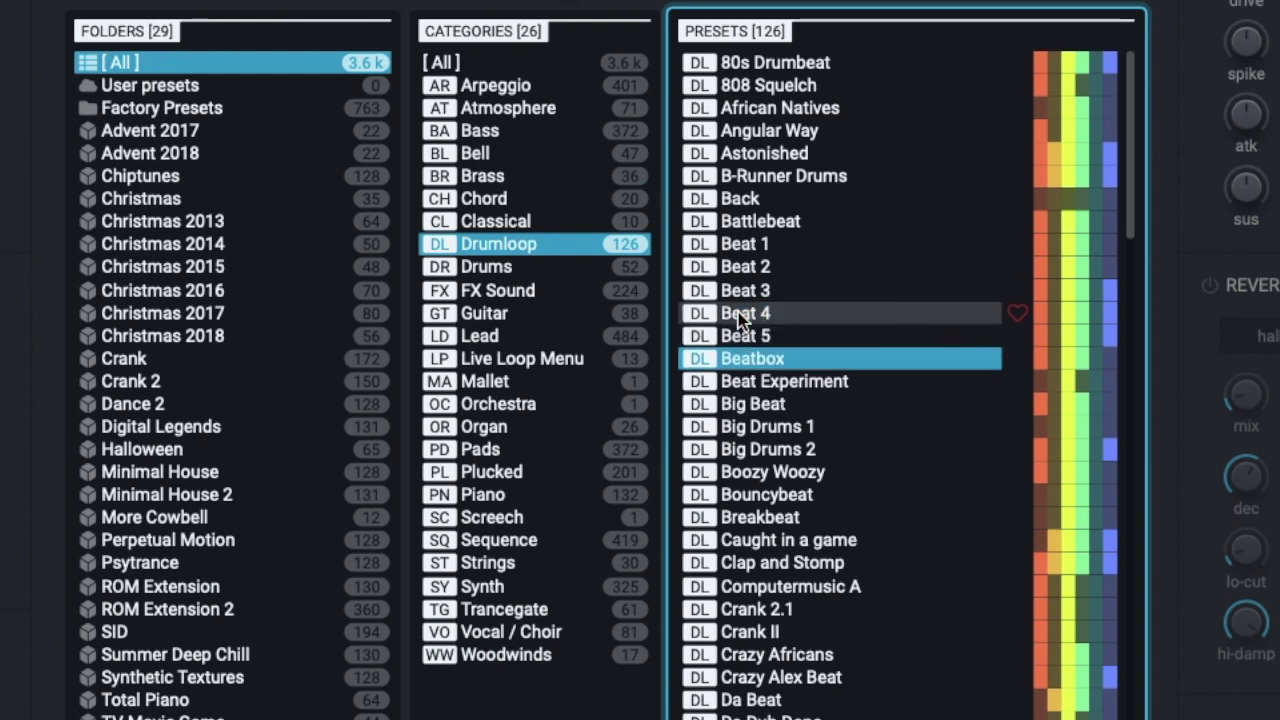
key("Down")
key("Down")
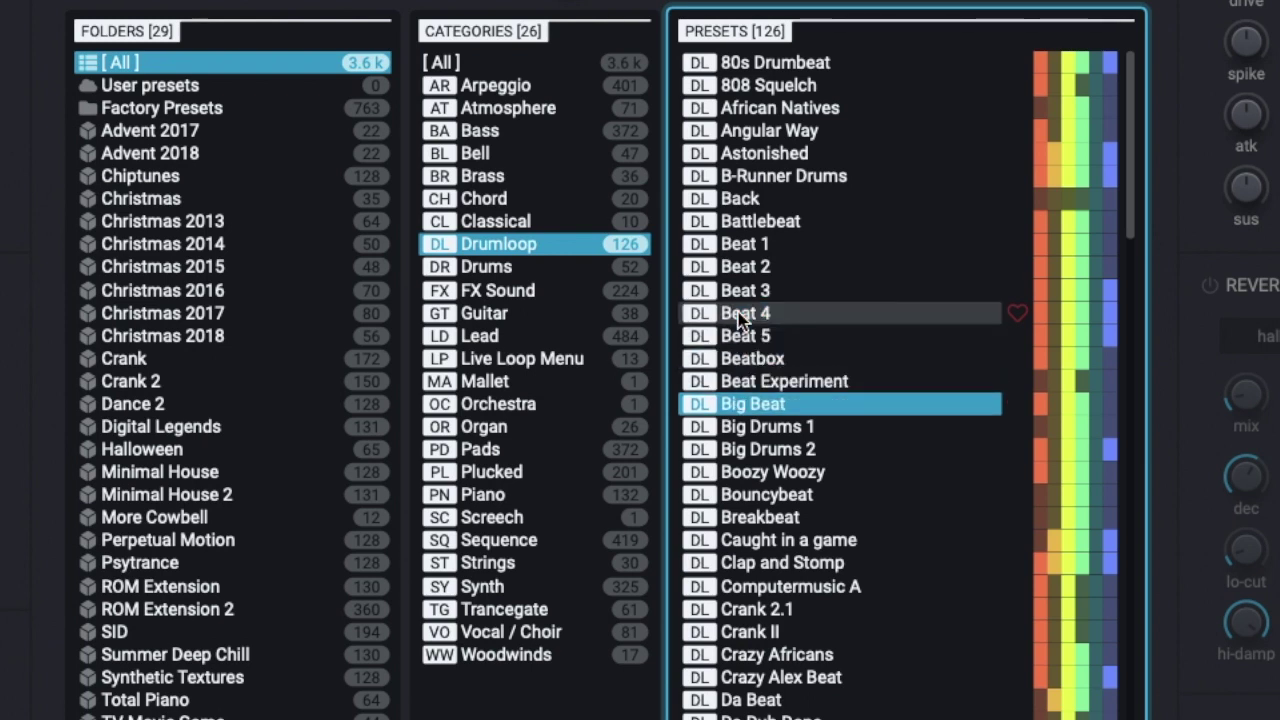
key("Down")
key("Down")
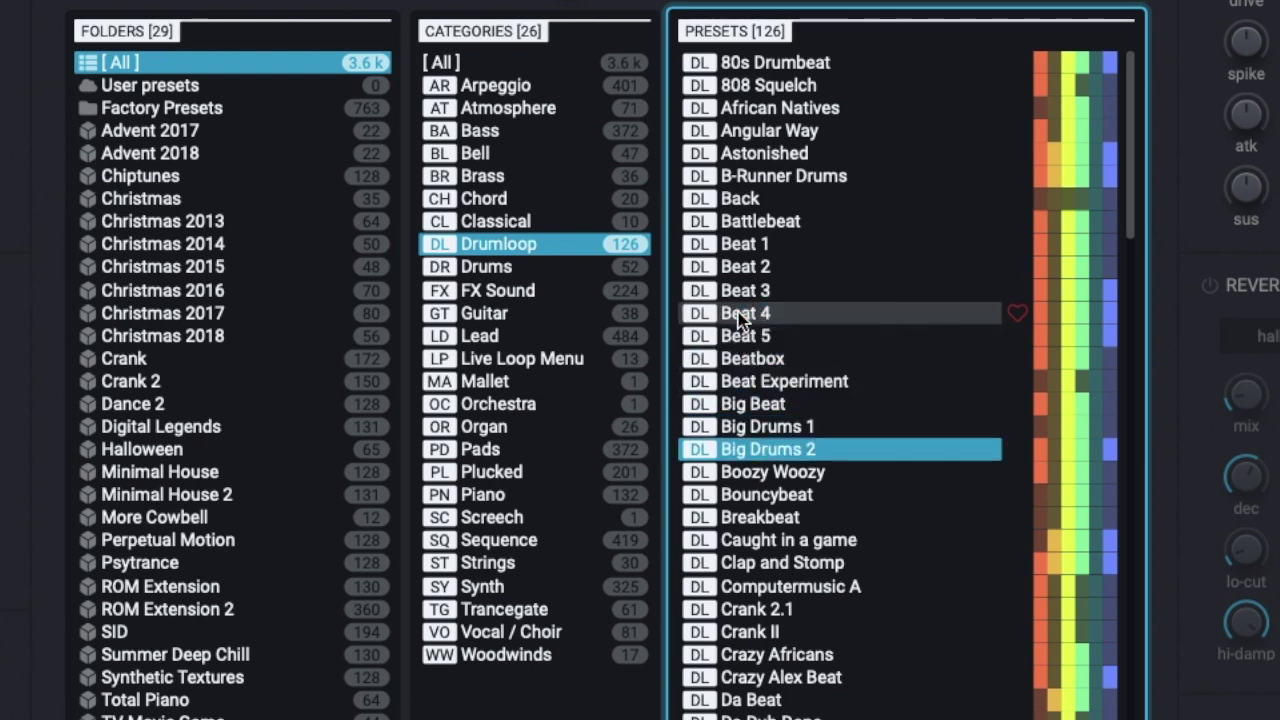
key("Down")
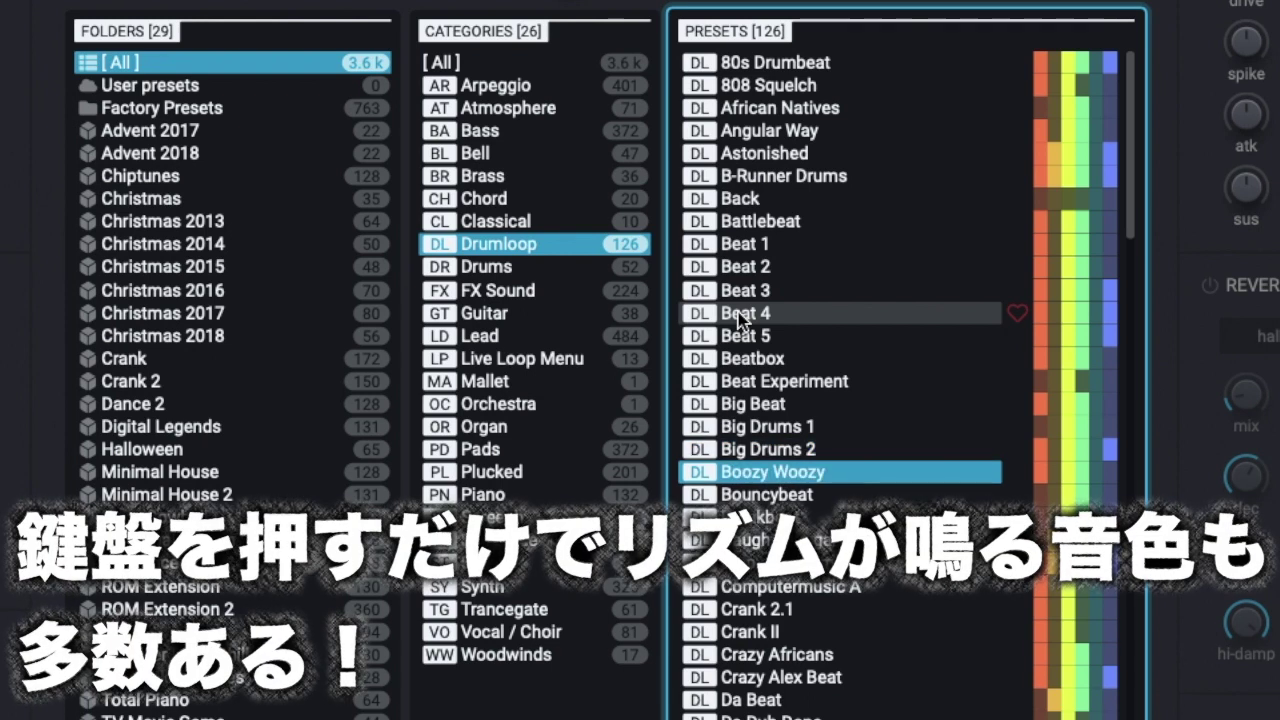
key("Down")
key("Down")
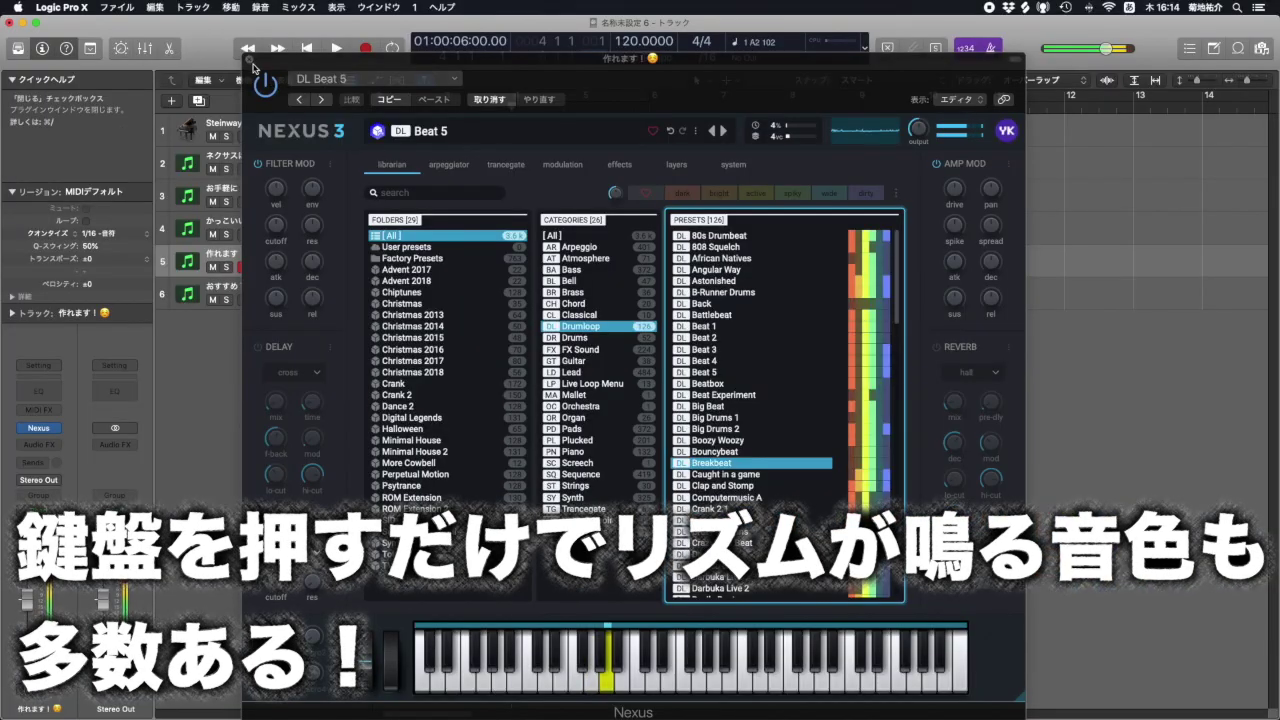
Step: Close the instrument window and record the drum loop on track 5 from bar 4 to bar 6
left_click(249, 61)
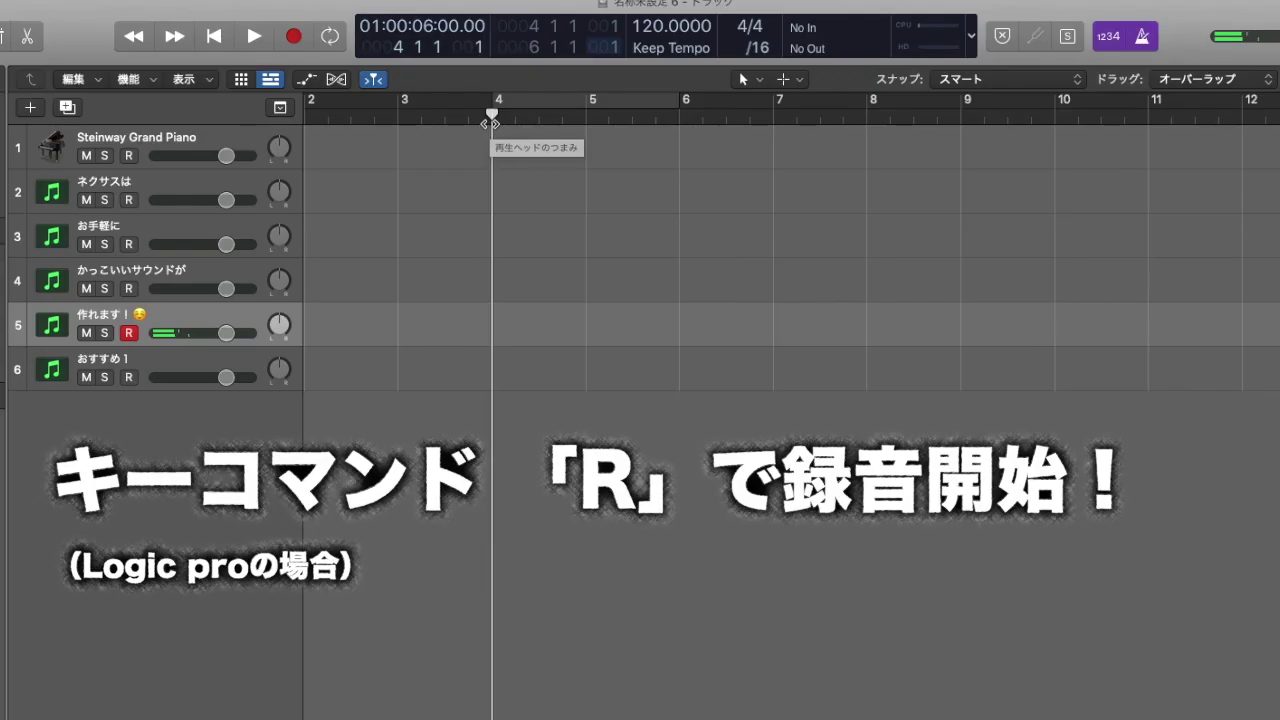
key("r")
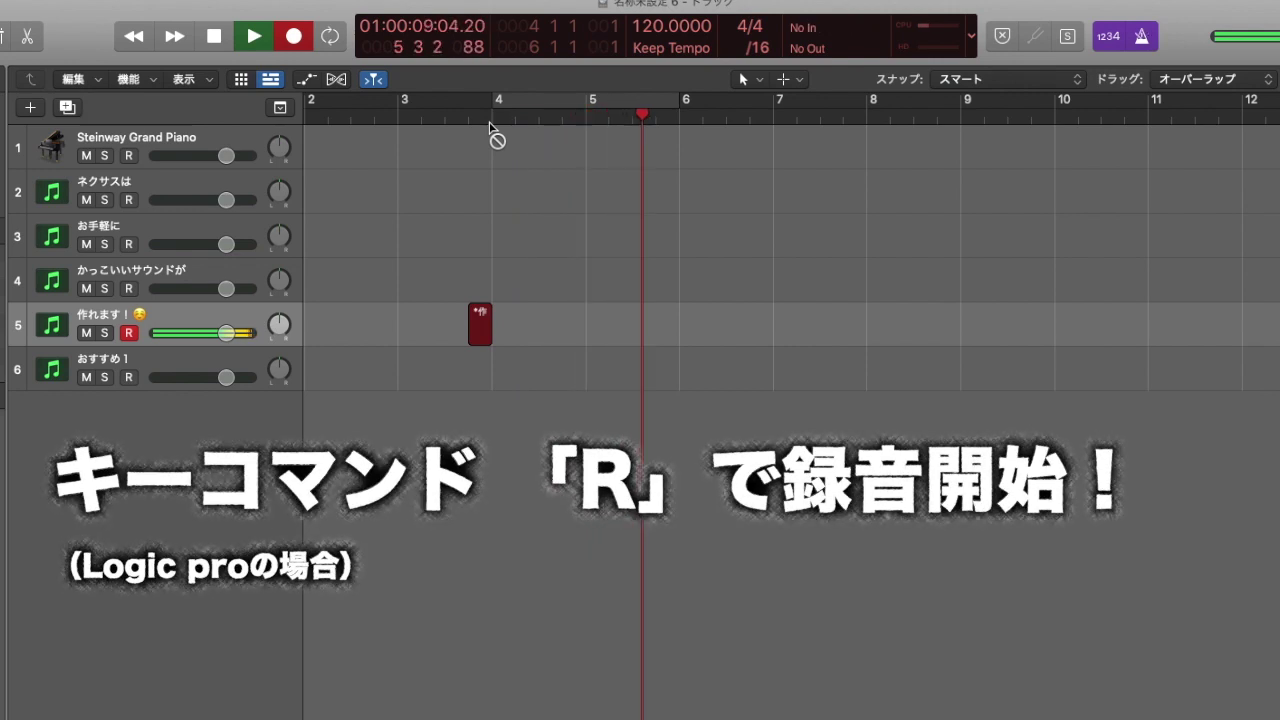
key("space")
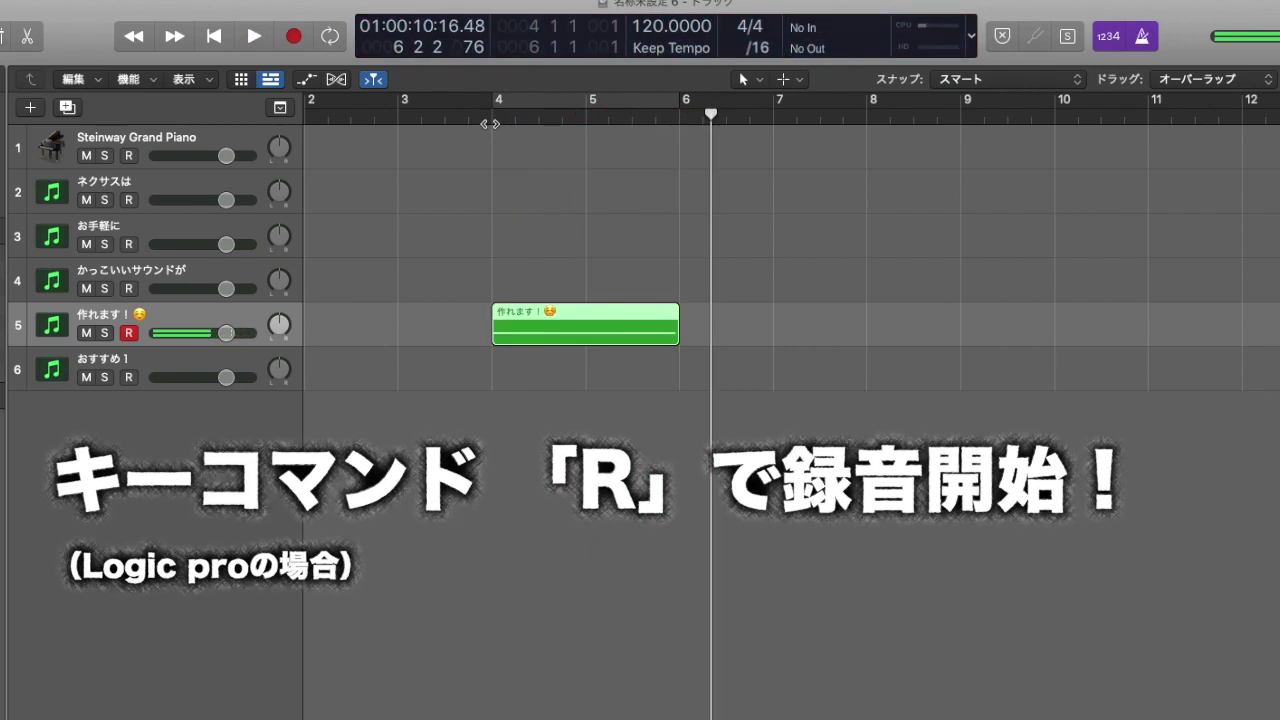
Step: Open the recorded region on track 5 and examine its note content
double_click(565, 328)
scroll(645, 617, "left", 5)
scroll(645, 617, "down", 3)
scroll(645, 617, "right", 1)
left_click_drag(578, 547, 632, 624)
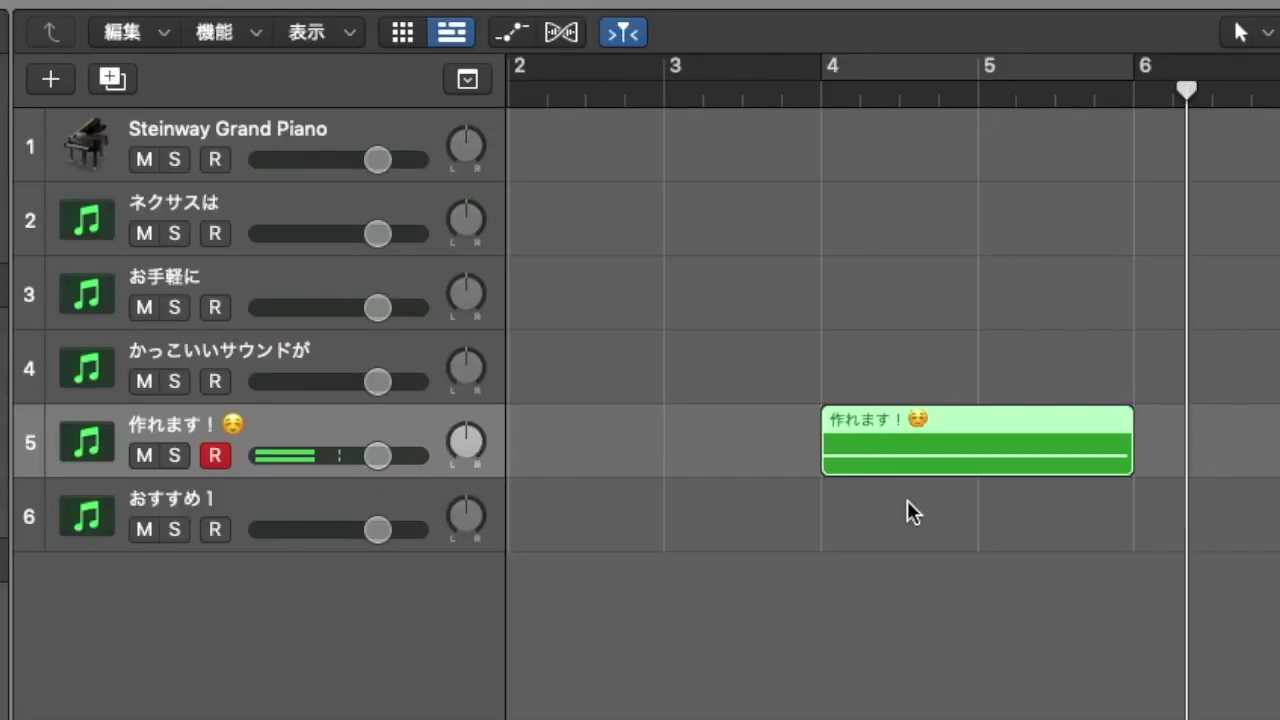
Step: Set a cycle area from bar 4 to bar 6, play the loop and select the ネクサスは track to play along
key("comma")
key("comma")
key("comma")
left_click(850, 70)
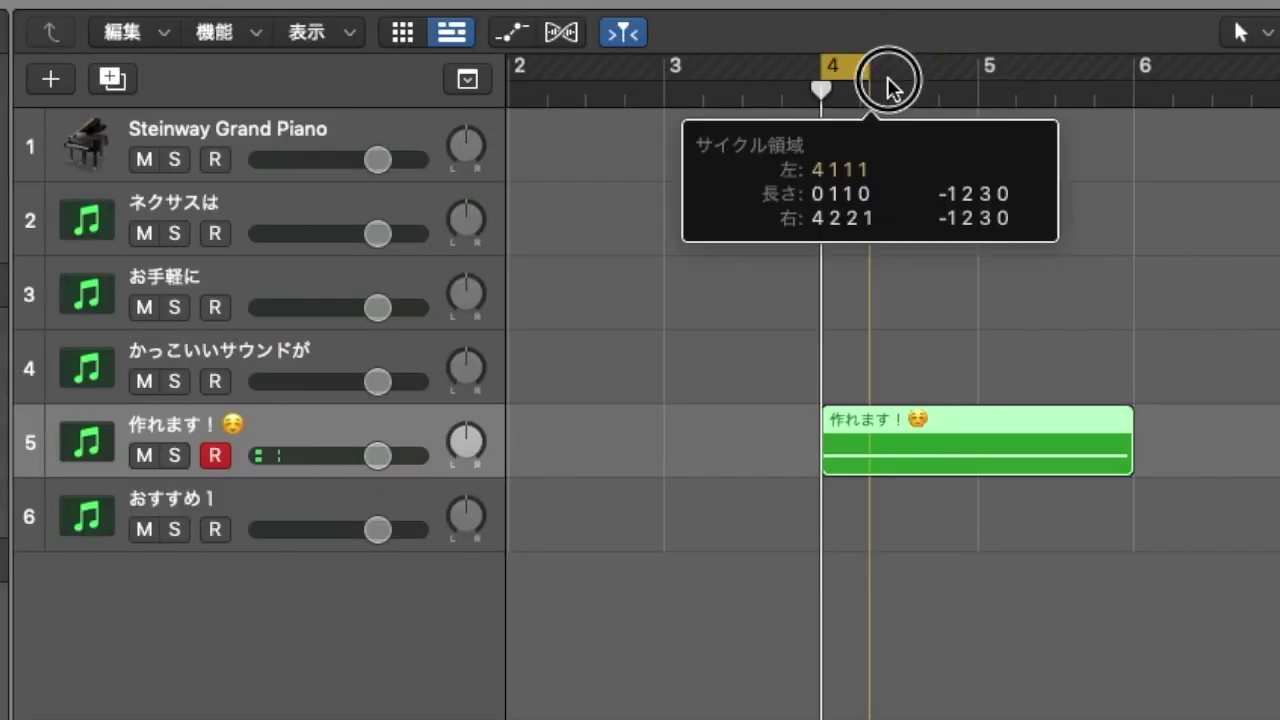
key("space")
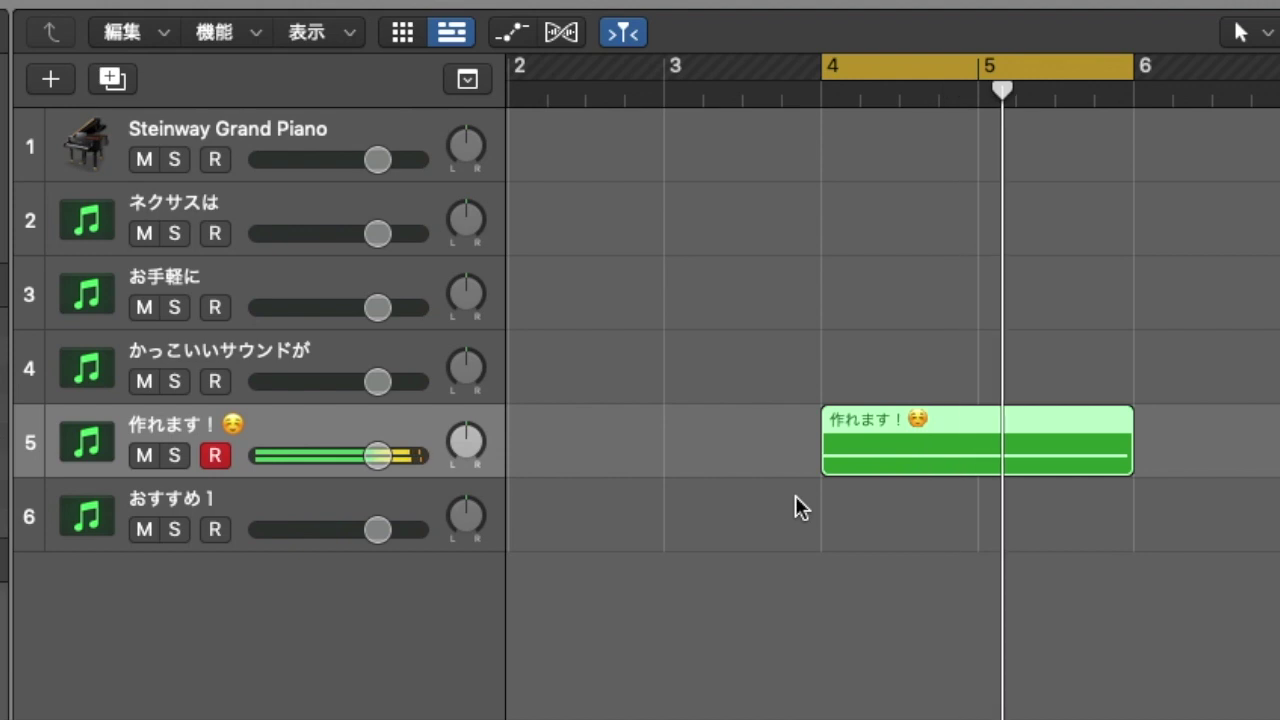
left_click(315, 201)
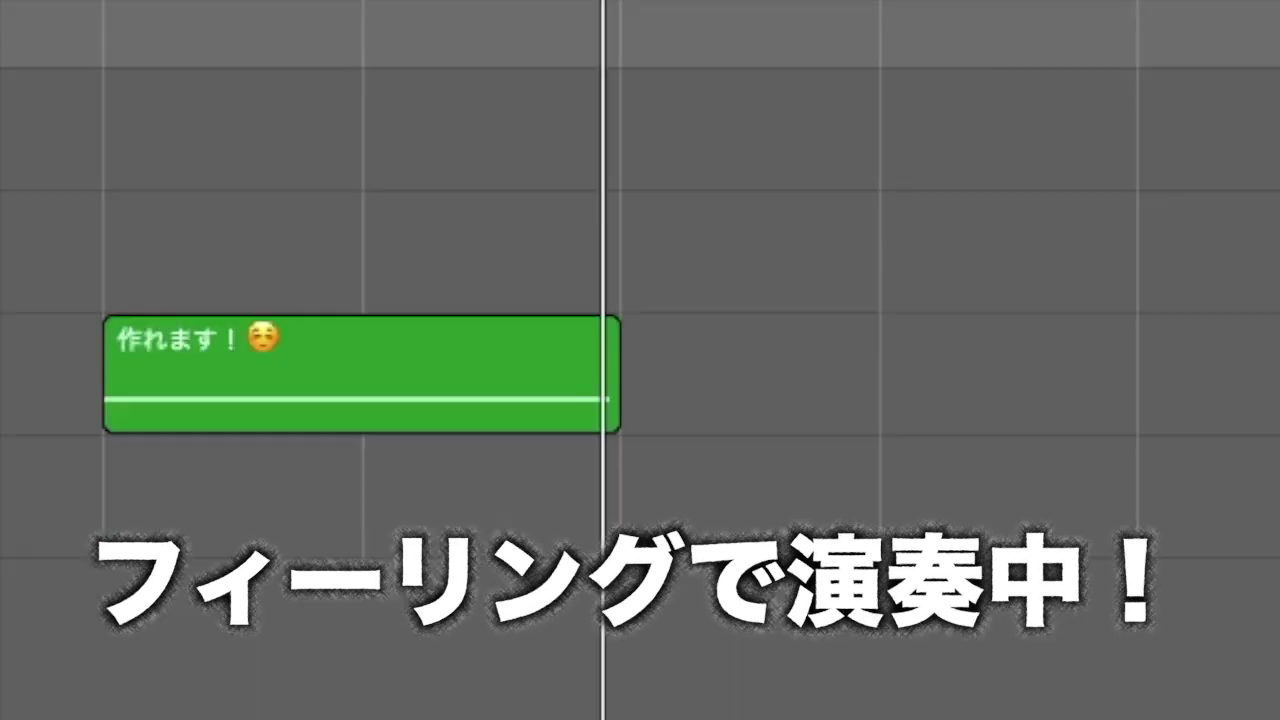
Step: Repeat the drum loop region once to fill bars 6 to 8 and return the playhead to bar 4
left_click(446, 347)
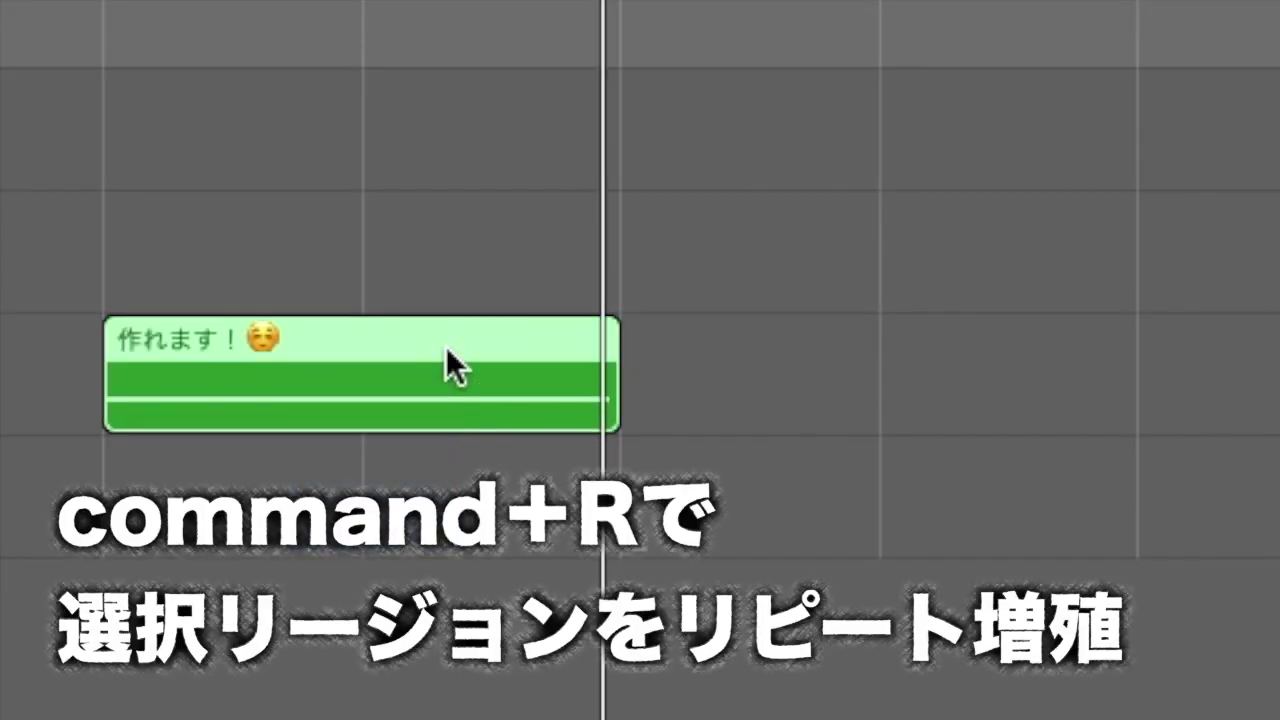
key("super+r")
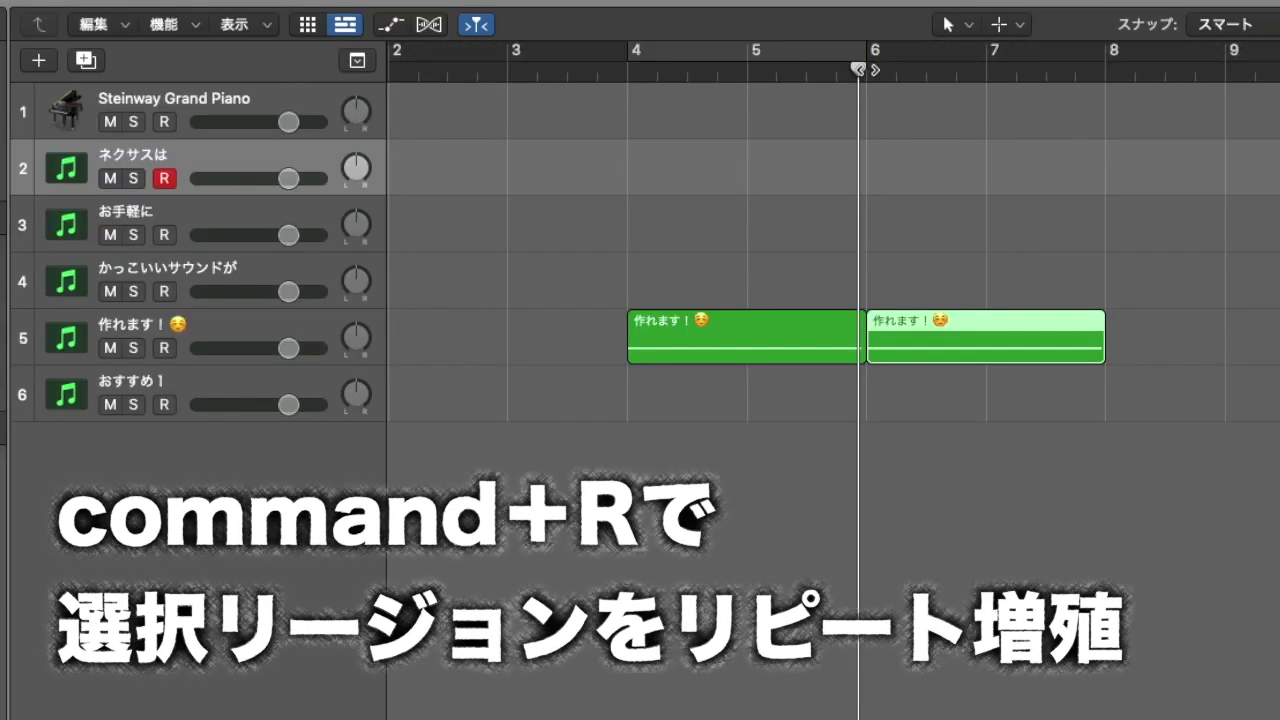
key("comma")
key("comma")
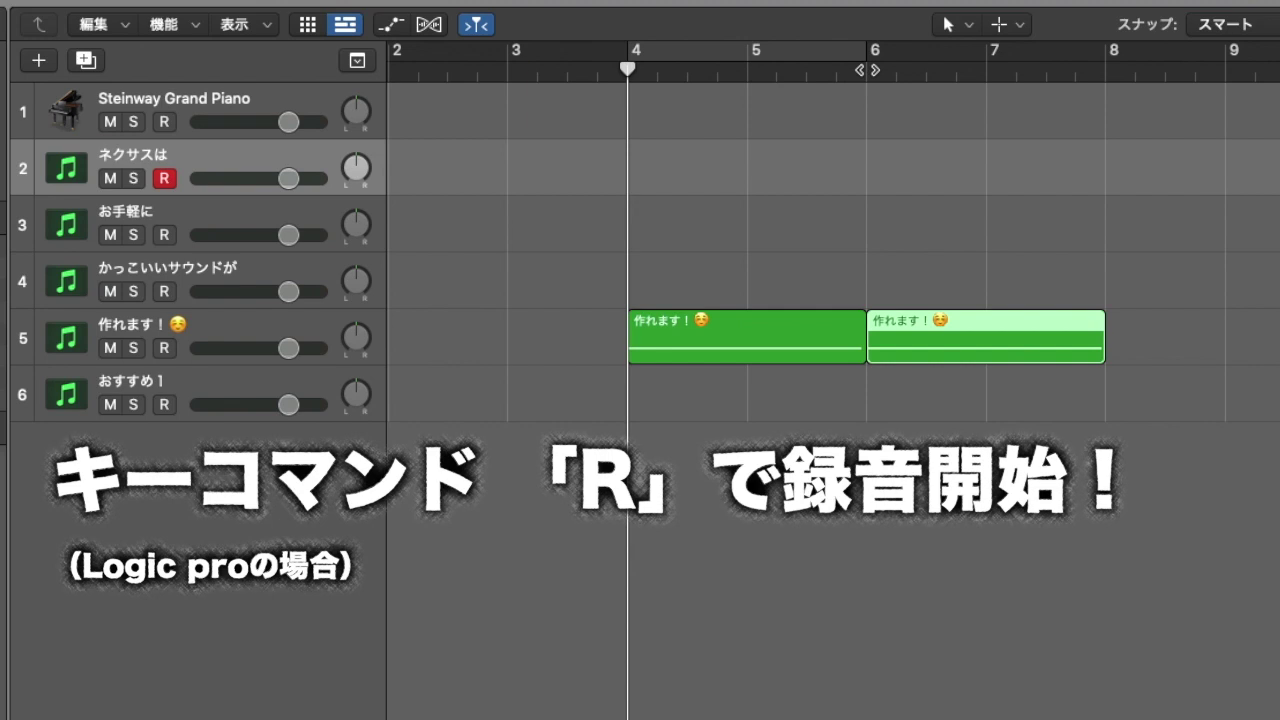
Step: Record a chord part on the ネクサスは track from bar 4 to bar 8 and delete the stray short notes near the end of bar 7
key("r")
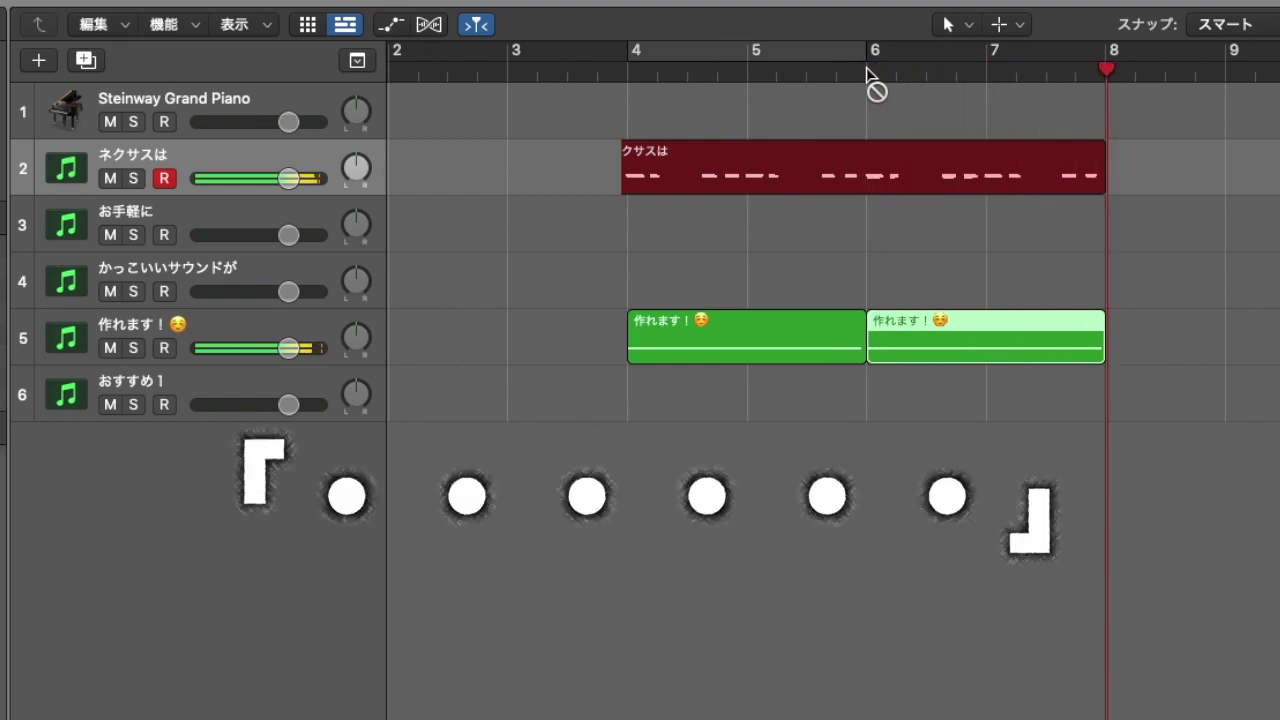
key("space")
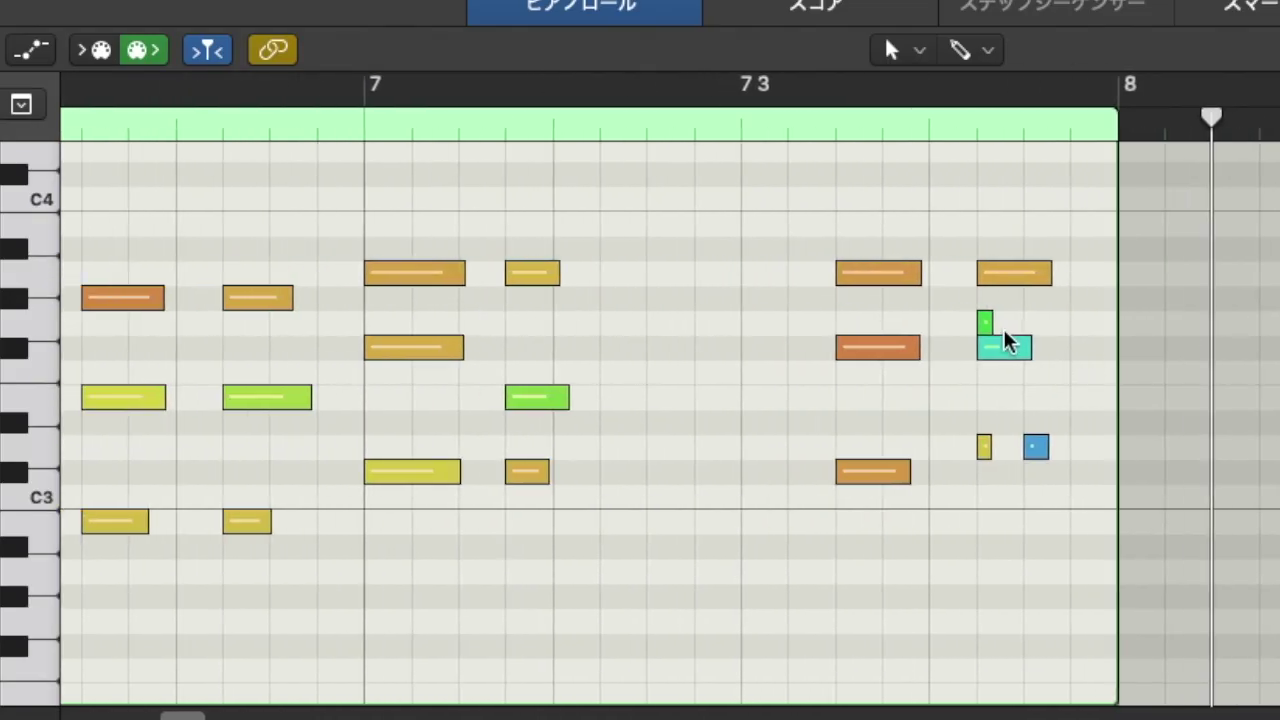
left_click_drag(950, 453, 1018, 458)
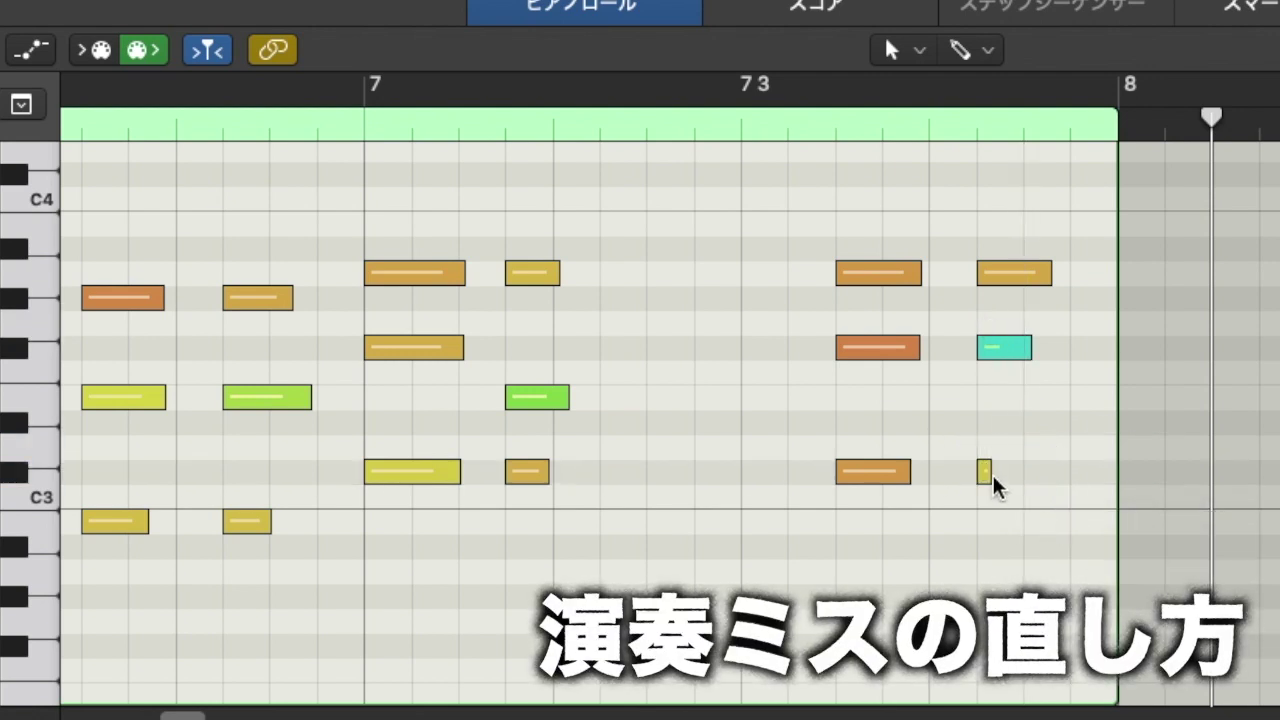
left_click(988, 479)
key("space")
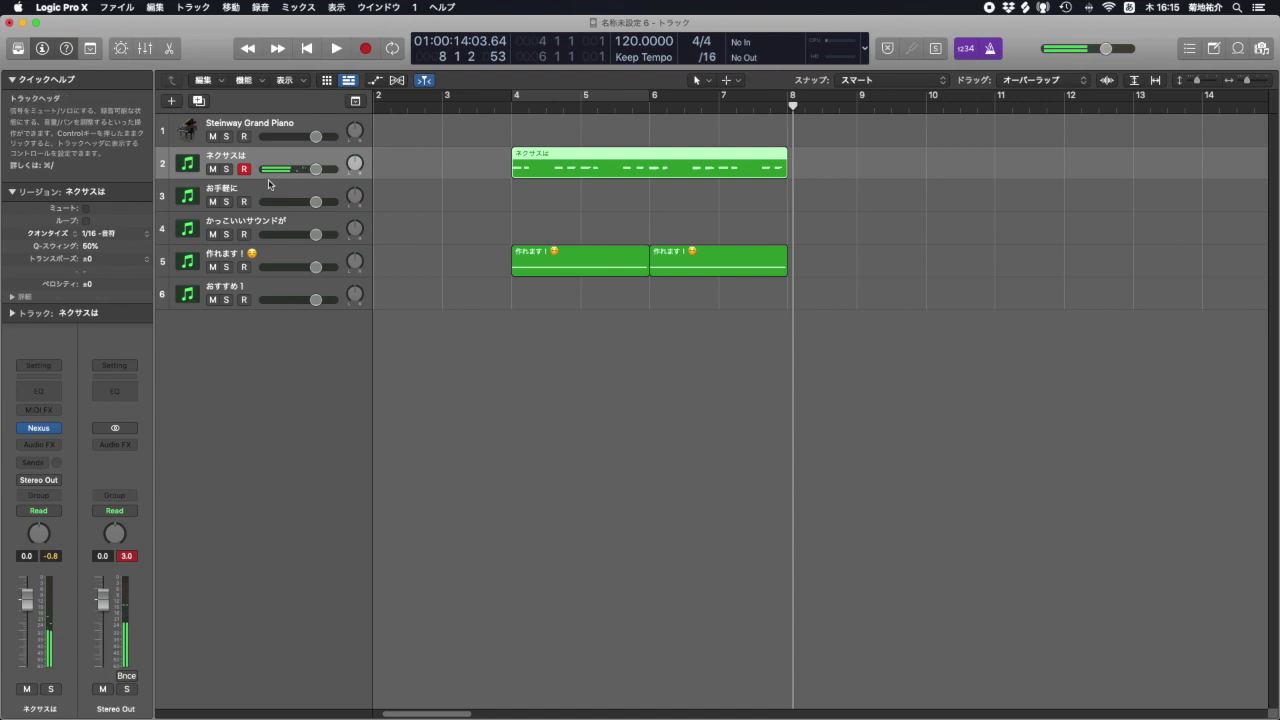
Step: Select the お手軽に track and check its Nexus preset, Bright Pluck, before hiding the instrument window
left_click(279, 187)
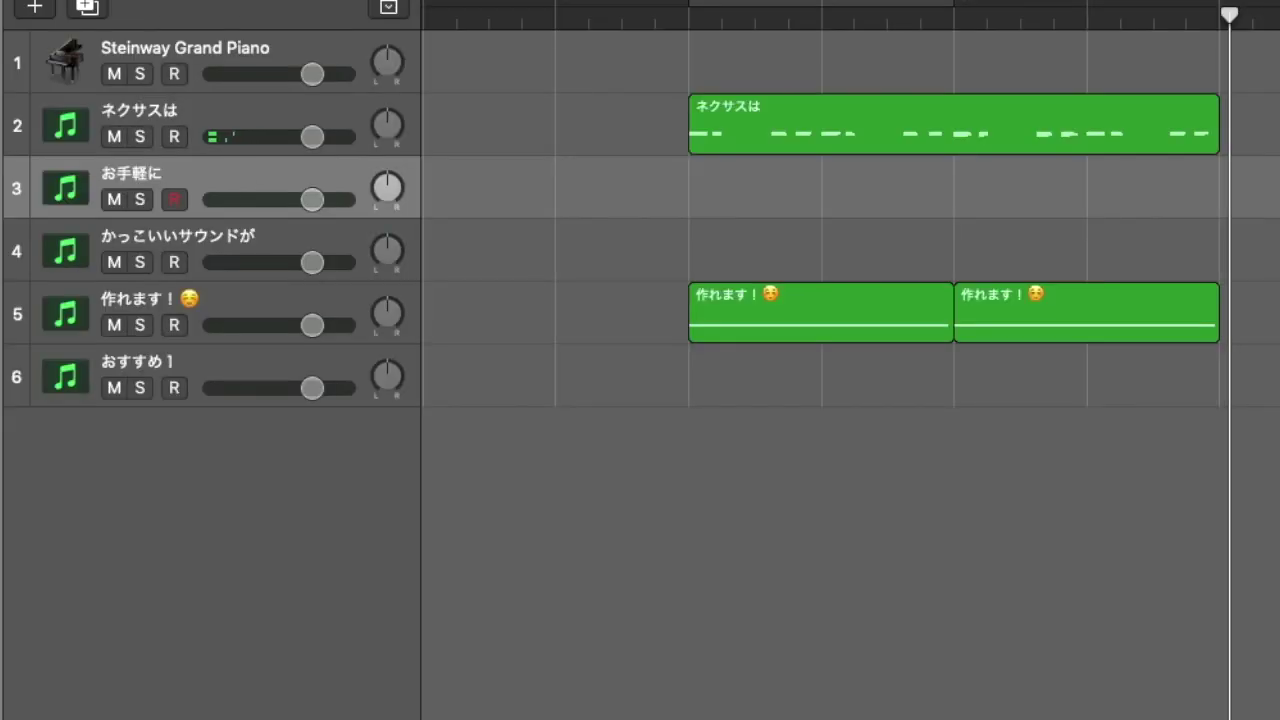
key("v")
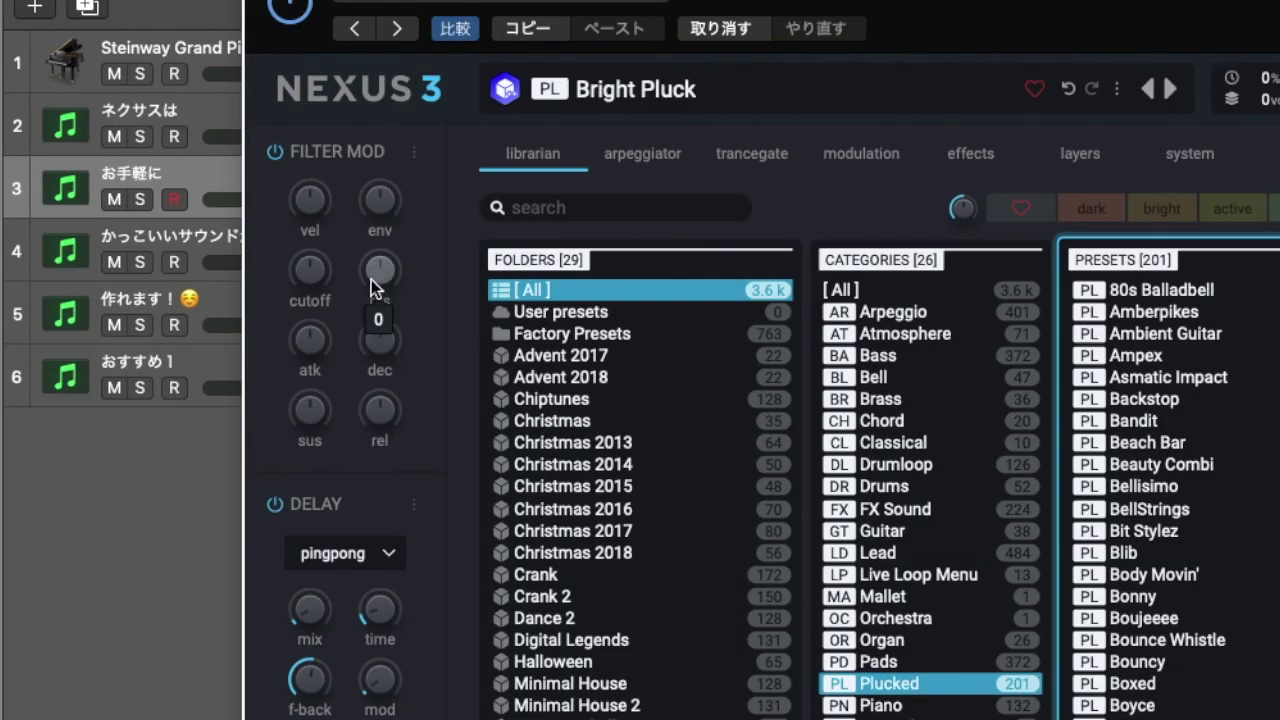
key("v")
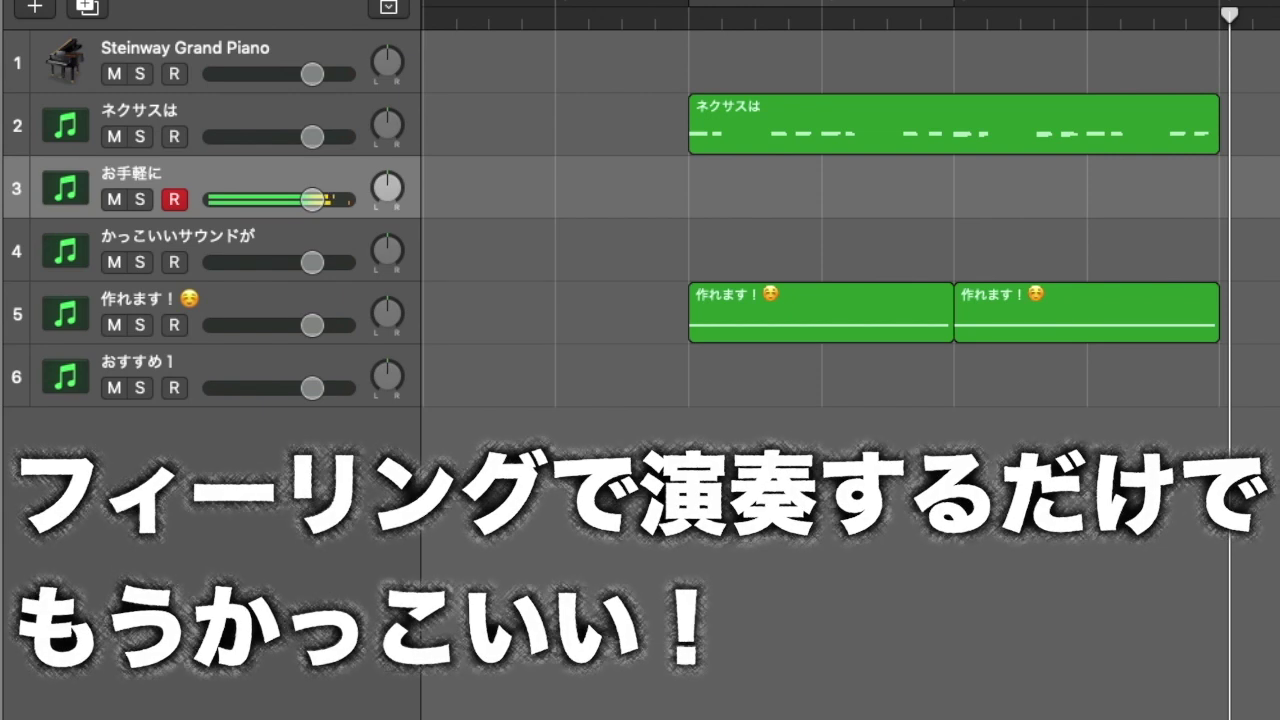
Step: Set the cycle area from bar 4 to bar 8 and play the loop from bar 4 to rehearse the お手軽に part
key("comma")
key("comma")
key("comma")
key("comma")
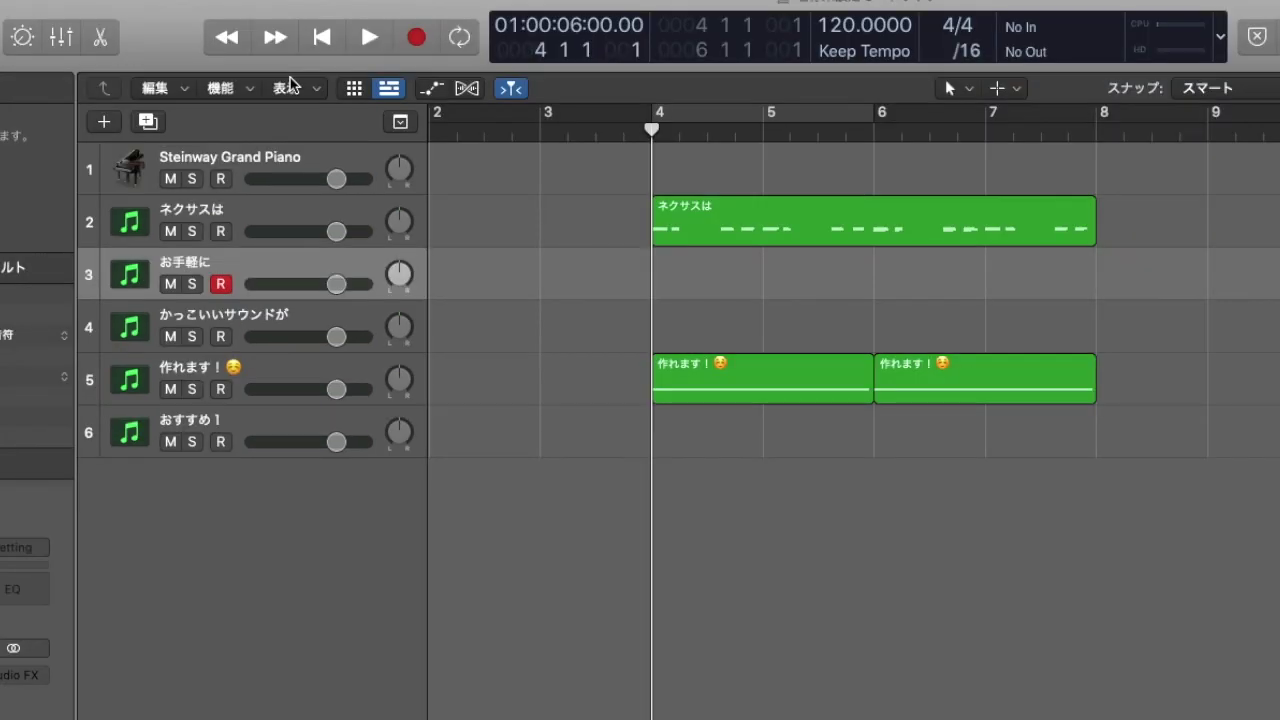
key("c")
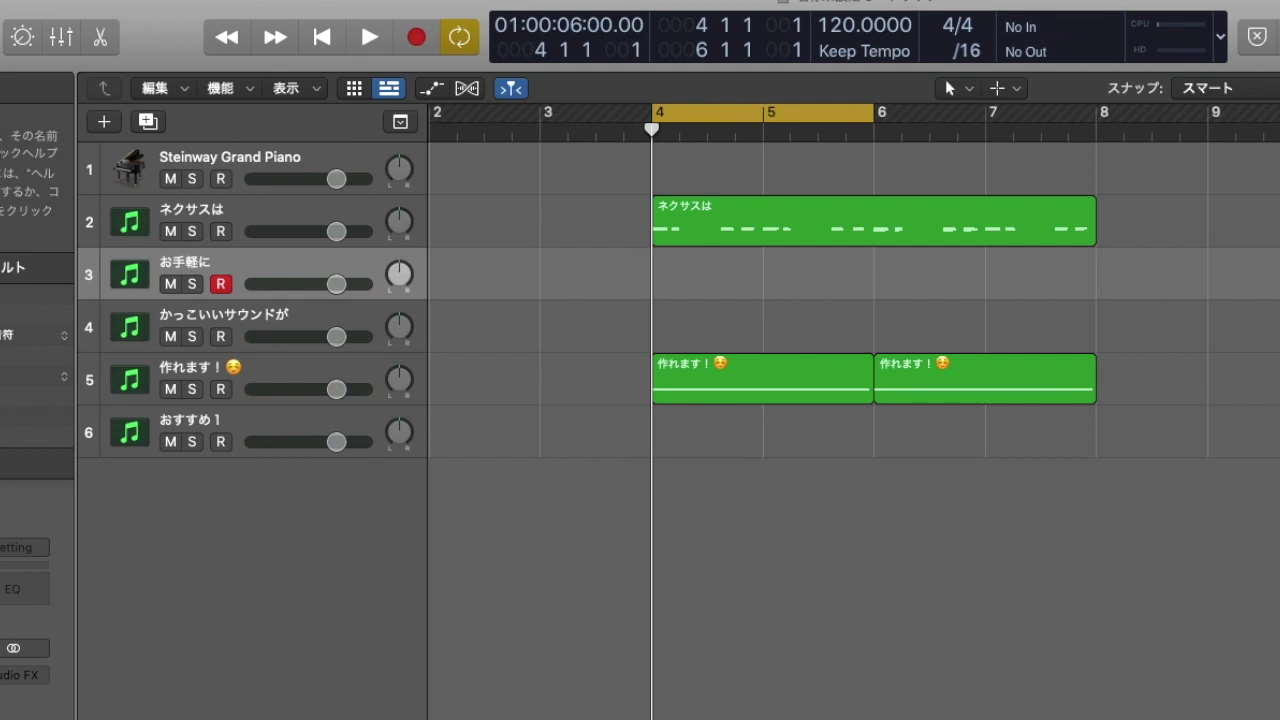
left_click_drag(869, 119, 1090, 237)
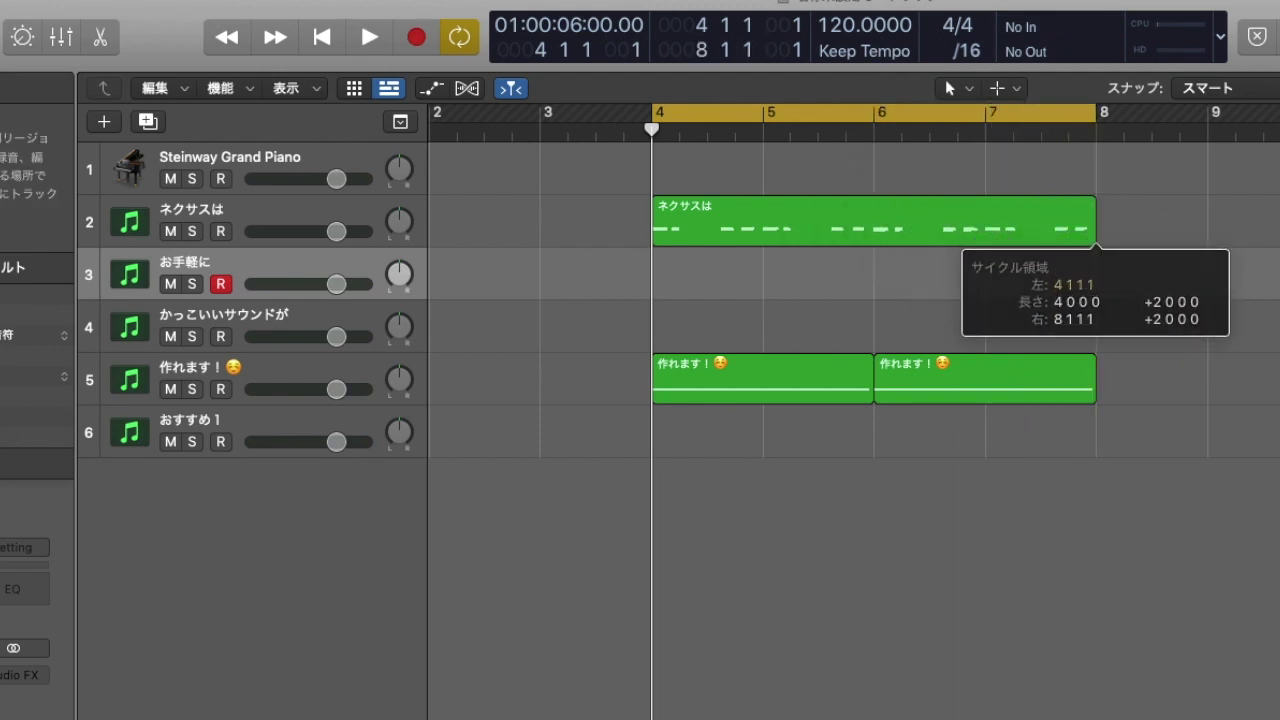
key("space")
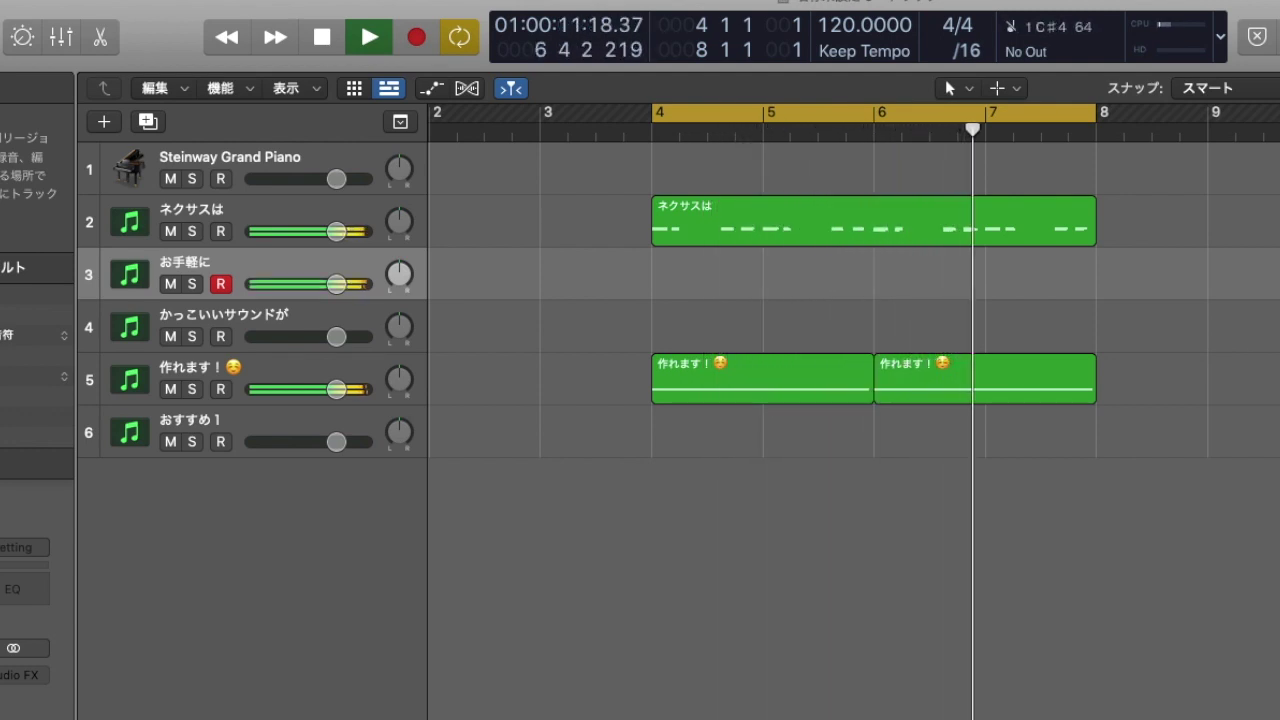
key("space")
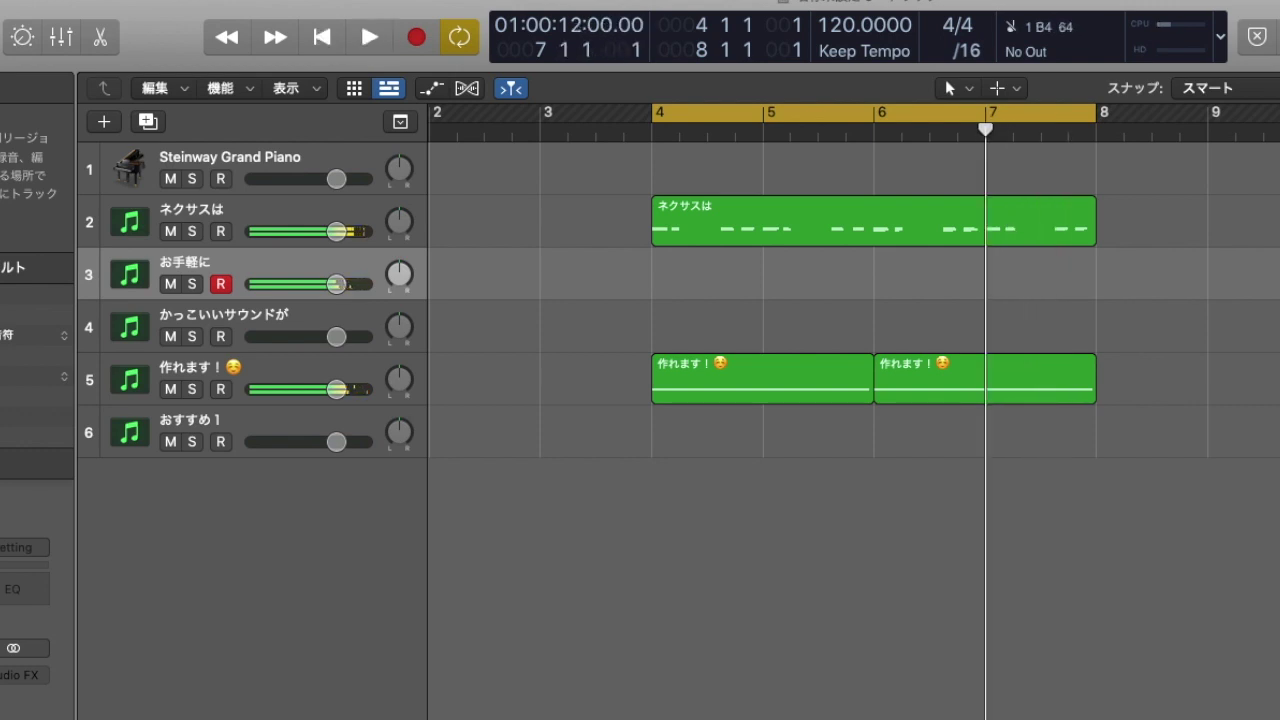
Step: Turn cycling off and record a pluck melody on the お手軽に track from bar 4 to bar 8
key("c")
key("r")
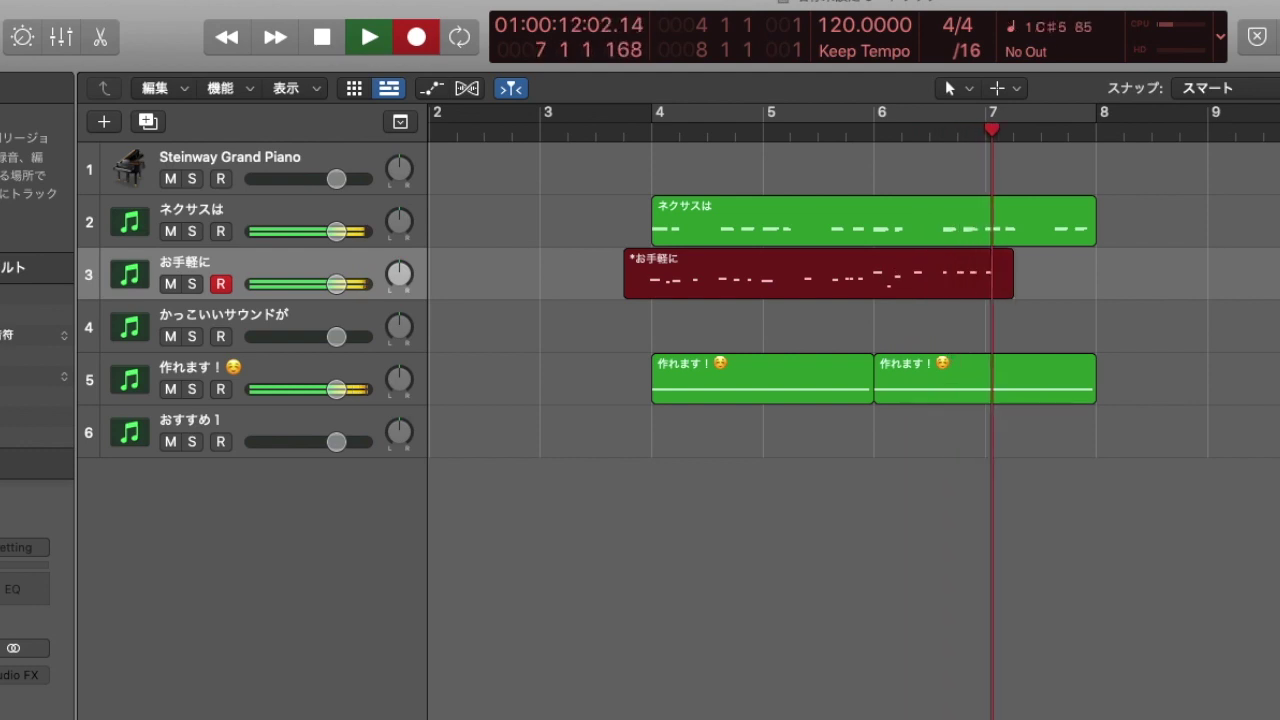
key("space")
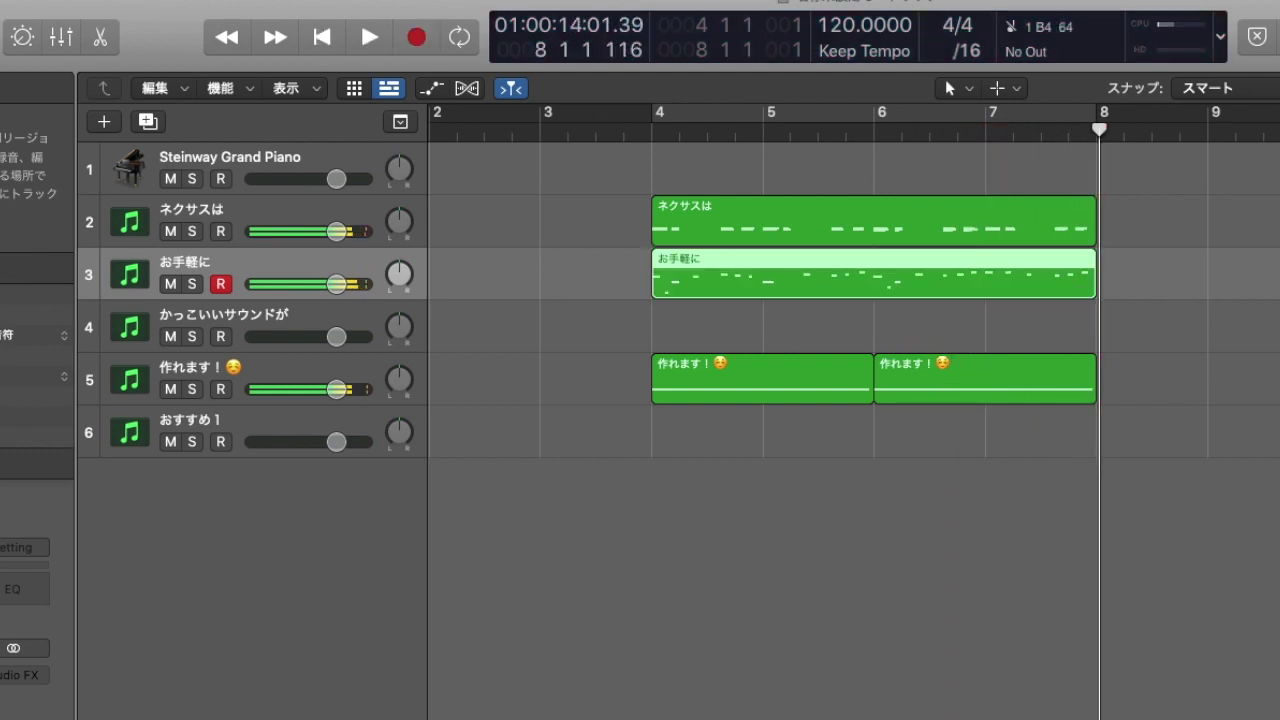
Step: Return the playhead to bar 4 and play back the recorded chord, pluck and drum parts
key("comma")
key("comma")
key("comma")
key("comma")
key("space")
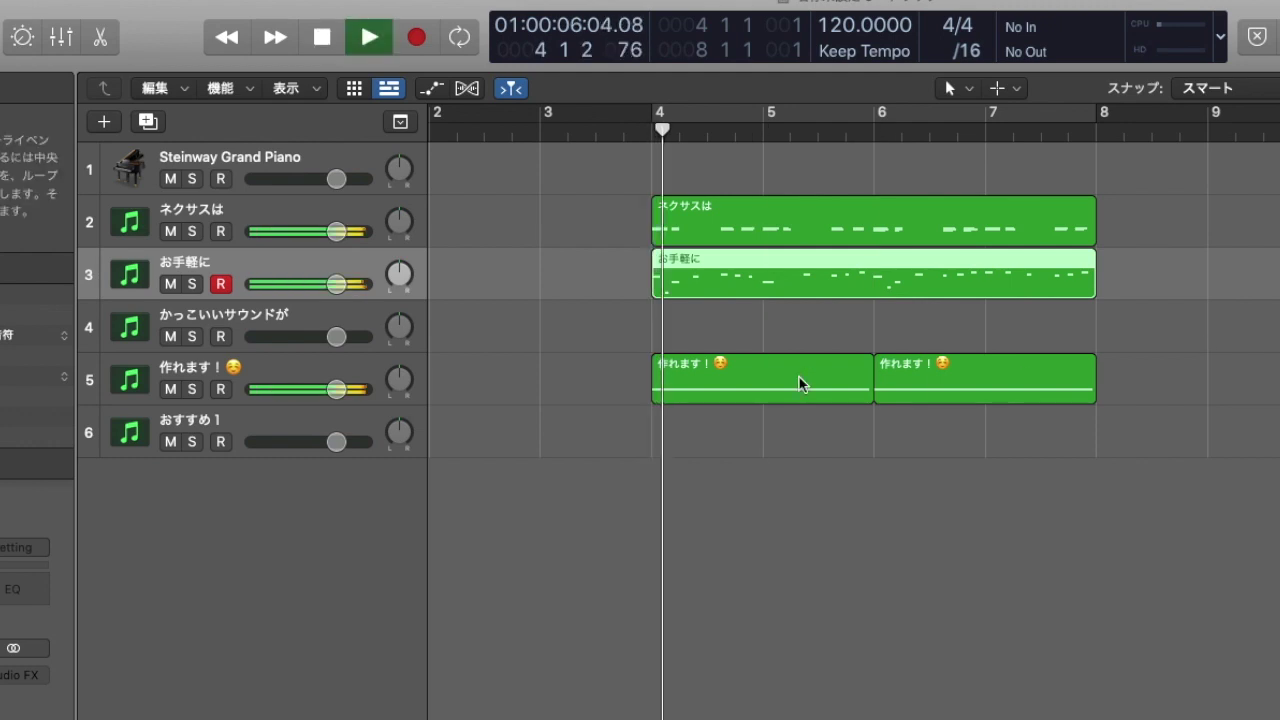
Step: Select the かっこいいサウンドが track, stop playback and open the track's Nexus instrument
left_click(352, 328)
key("space")
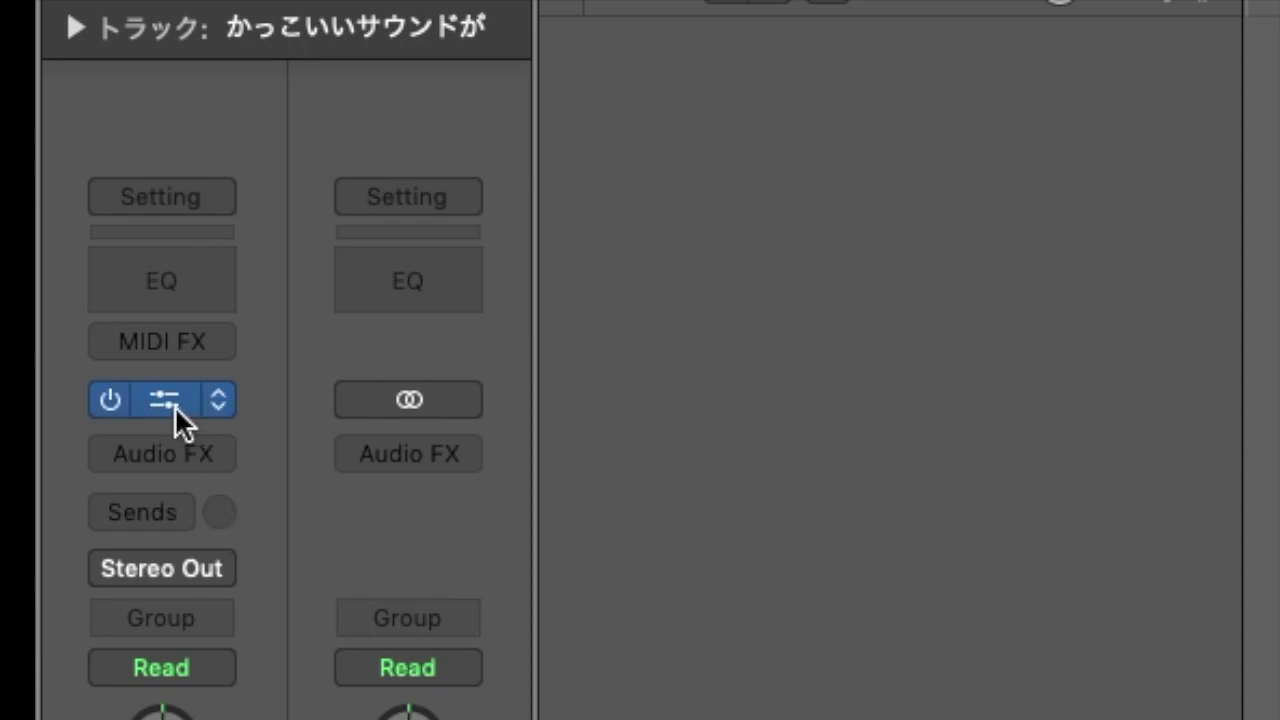
left_click(175, 408)
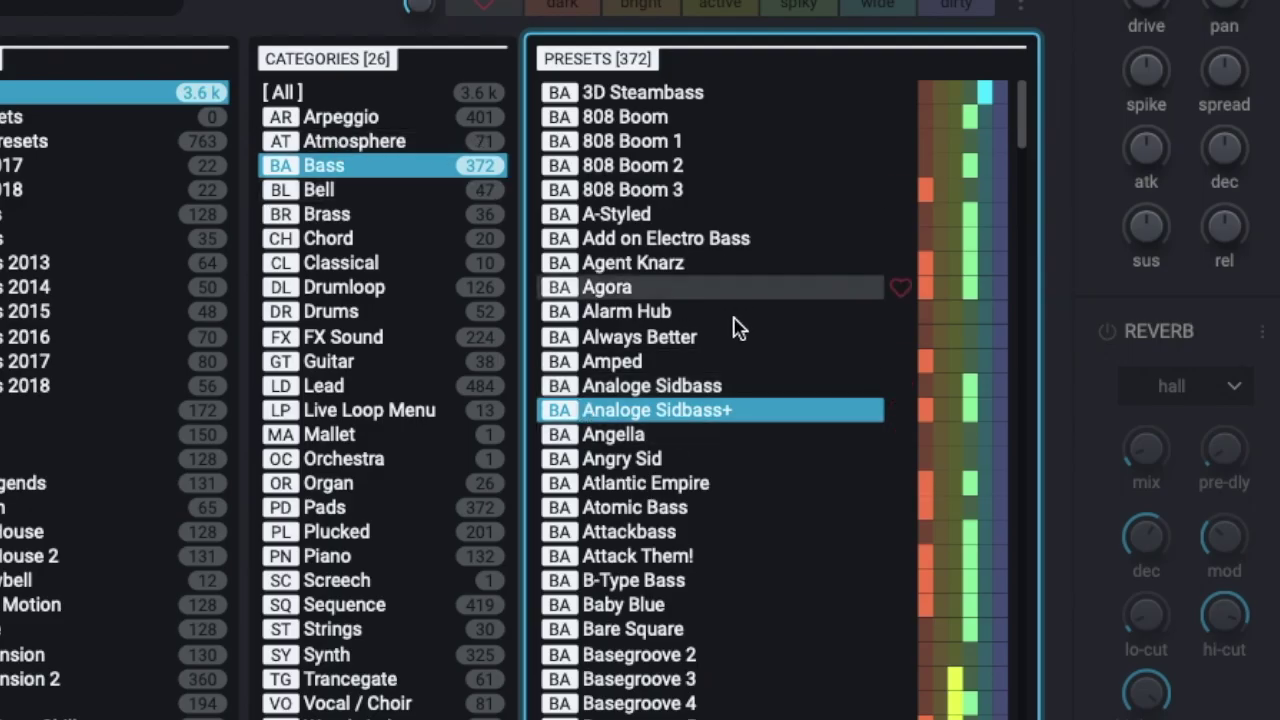
Step: Audition the Bass presets one after another, from Analoge Sidbass+ down through the Basegroove presets and past Basic Square
key("Down")
key("Down")
key("Down")
key("Down")
key("Down")
key("Down")
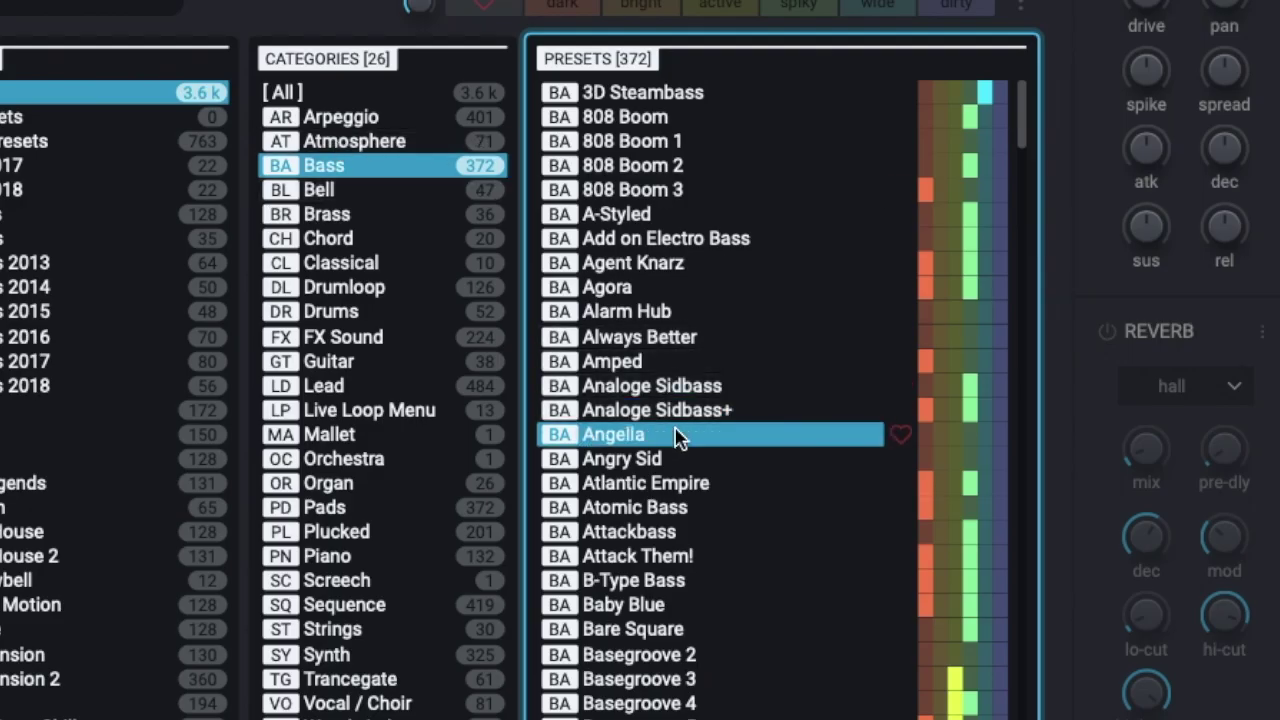
key("Down")
key("Down")
key("Down")
key("Down")
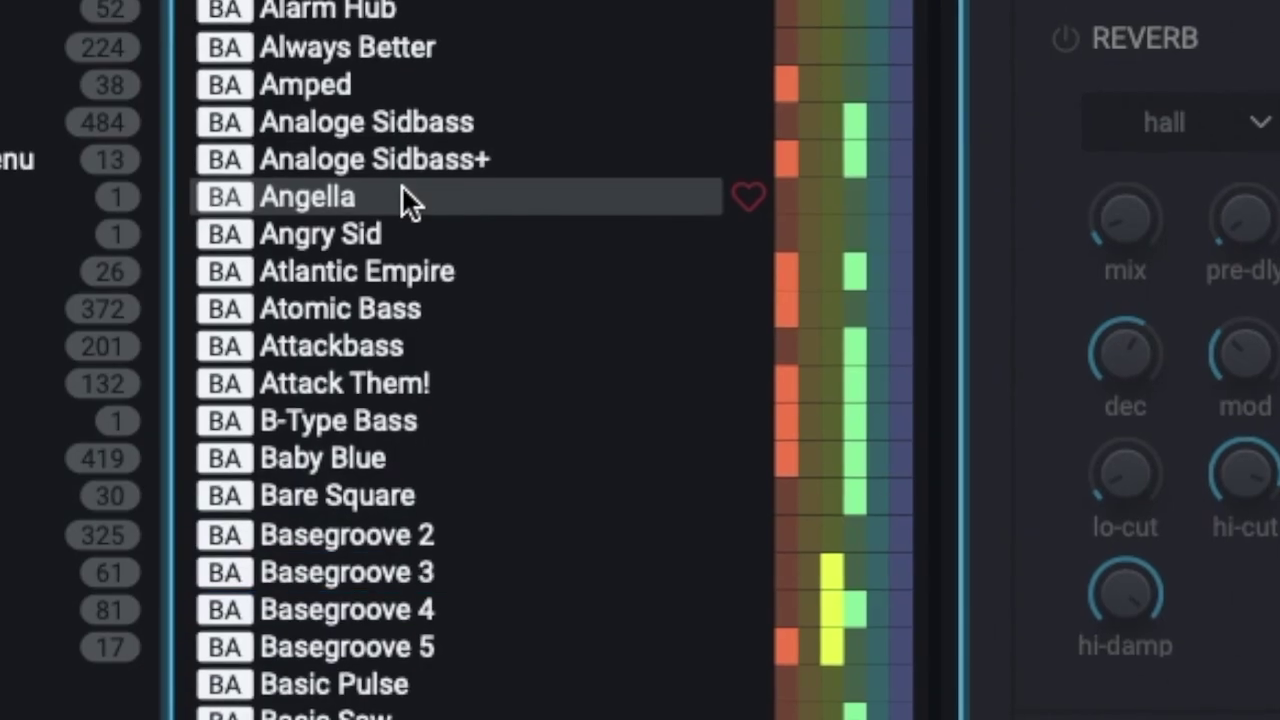
key("Down")
key("Down")
key("Down")
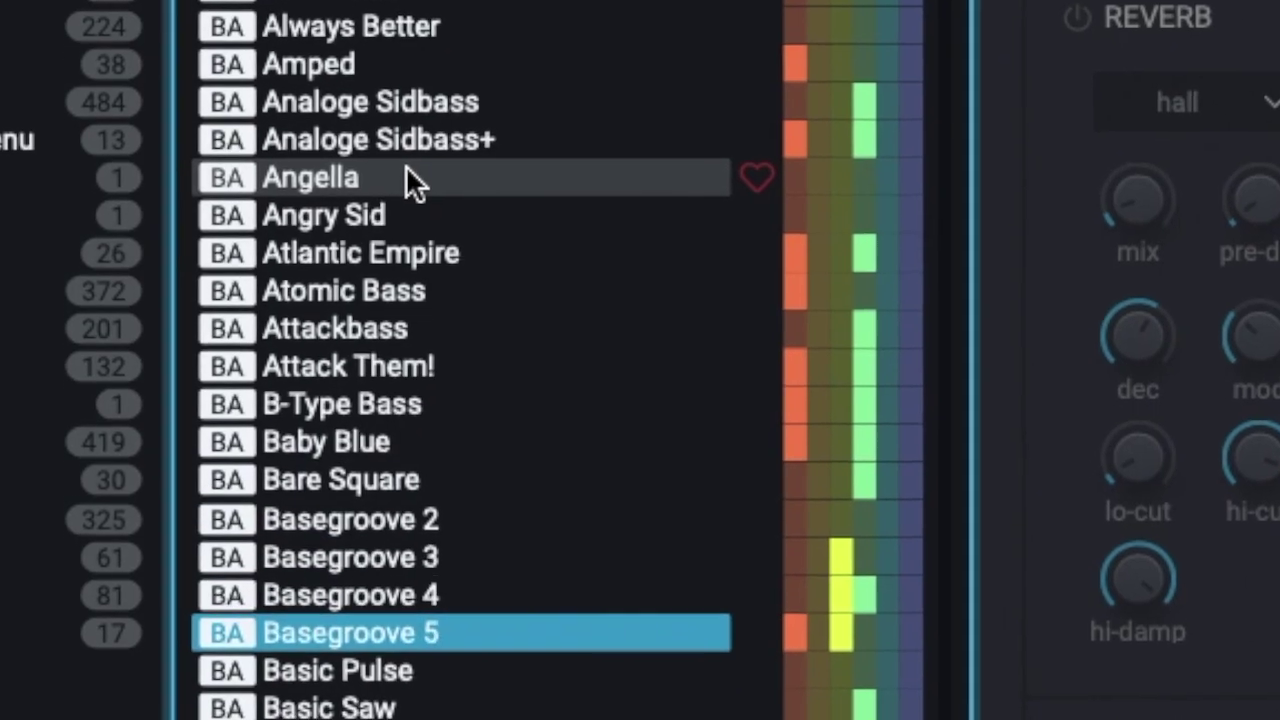
key("Up")
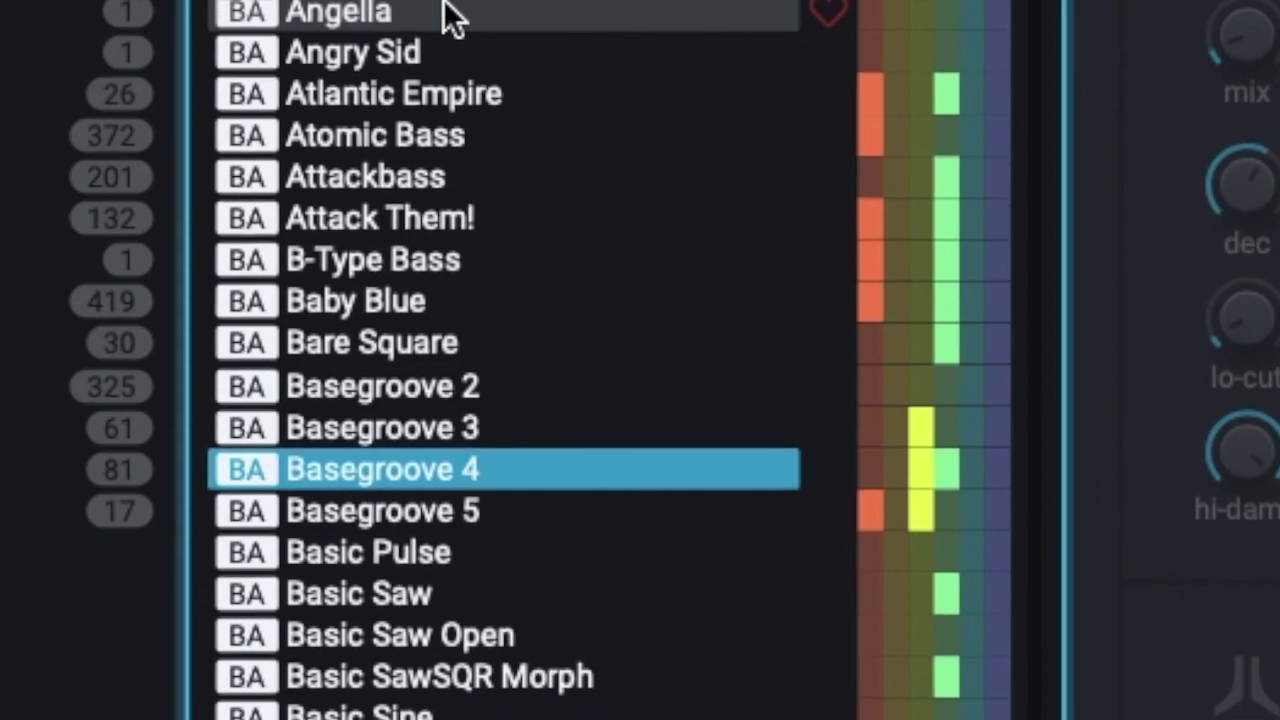
key("Down")
key("Down")
key("Down")
key("Down")
key("Down")
key("Down")
key("Down")
key("Down")
key("Down")
key("Down")
key("Down")
key("Down")
key("Down")
key("Down")
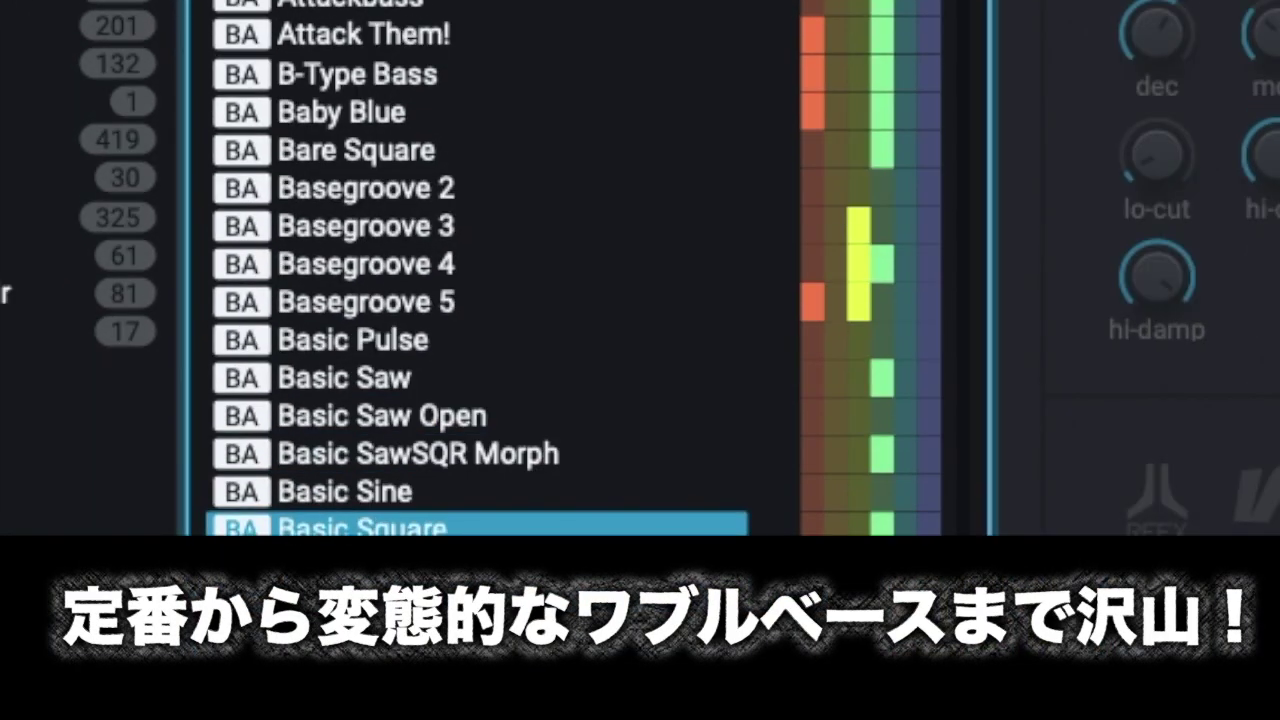
key("Down")
key("Down")
key("Down")
key("Down")
key("Down")
key("Down")
key("Down")
key("Down")
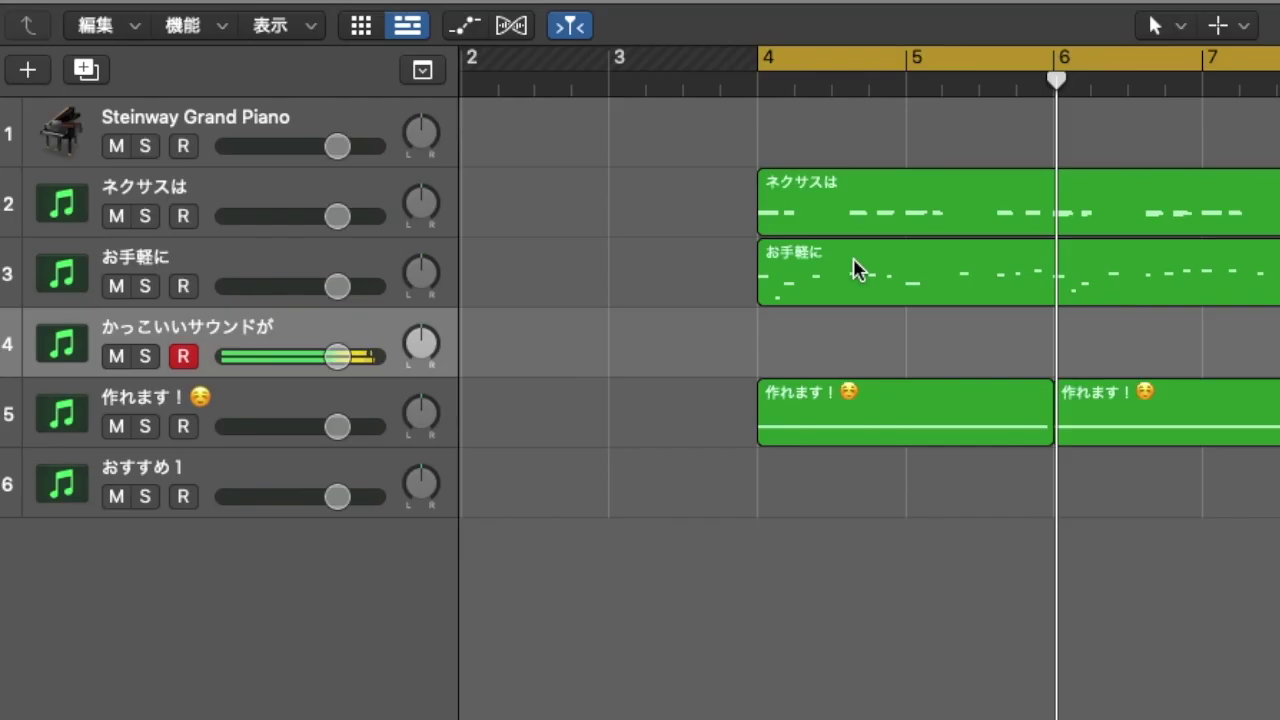
Step: Play the cycled section from bar 4 to rehearse the bass part on the かっこいいサウンドが track
key("comma")
key("comma")
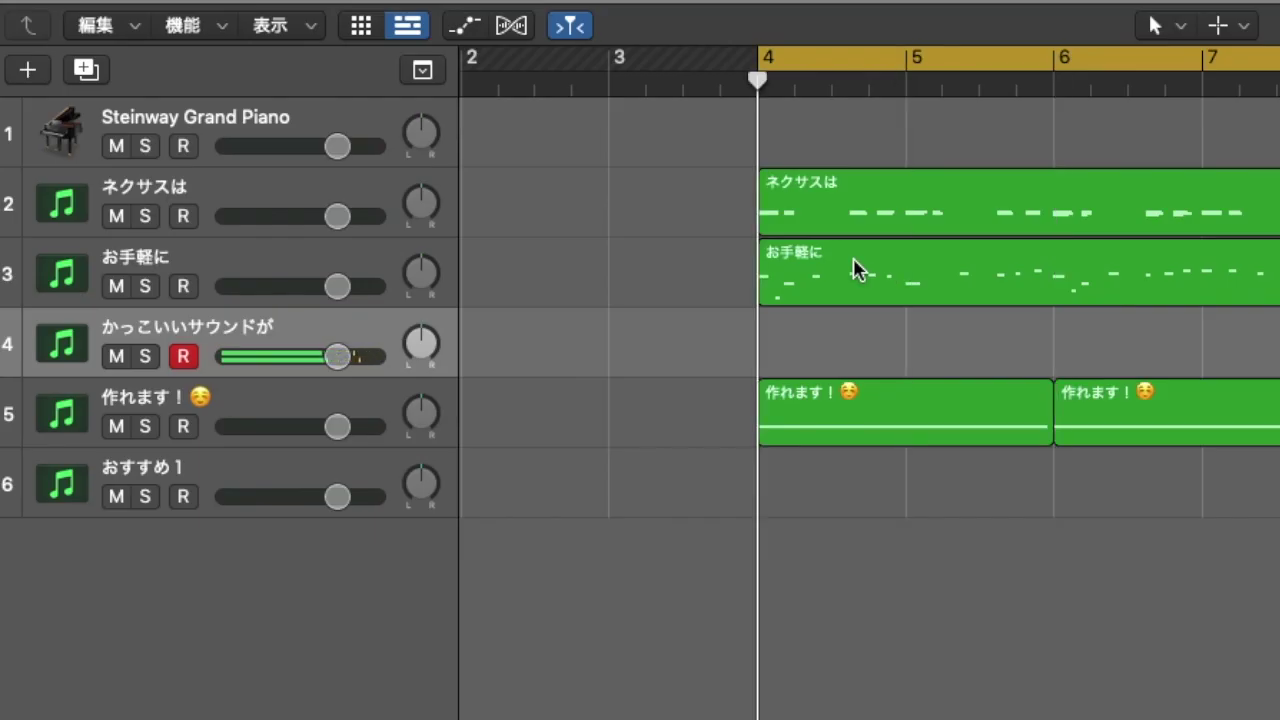
key("space")
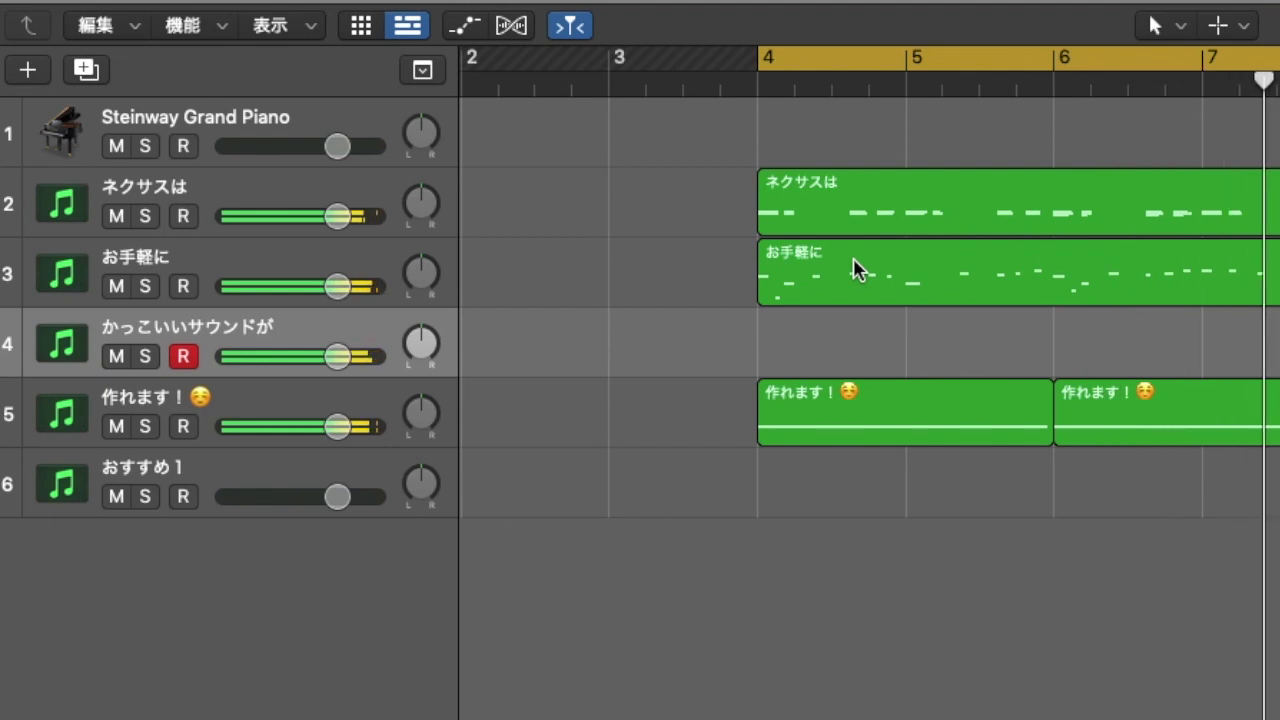
key("space")
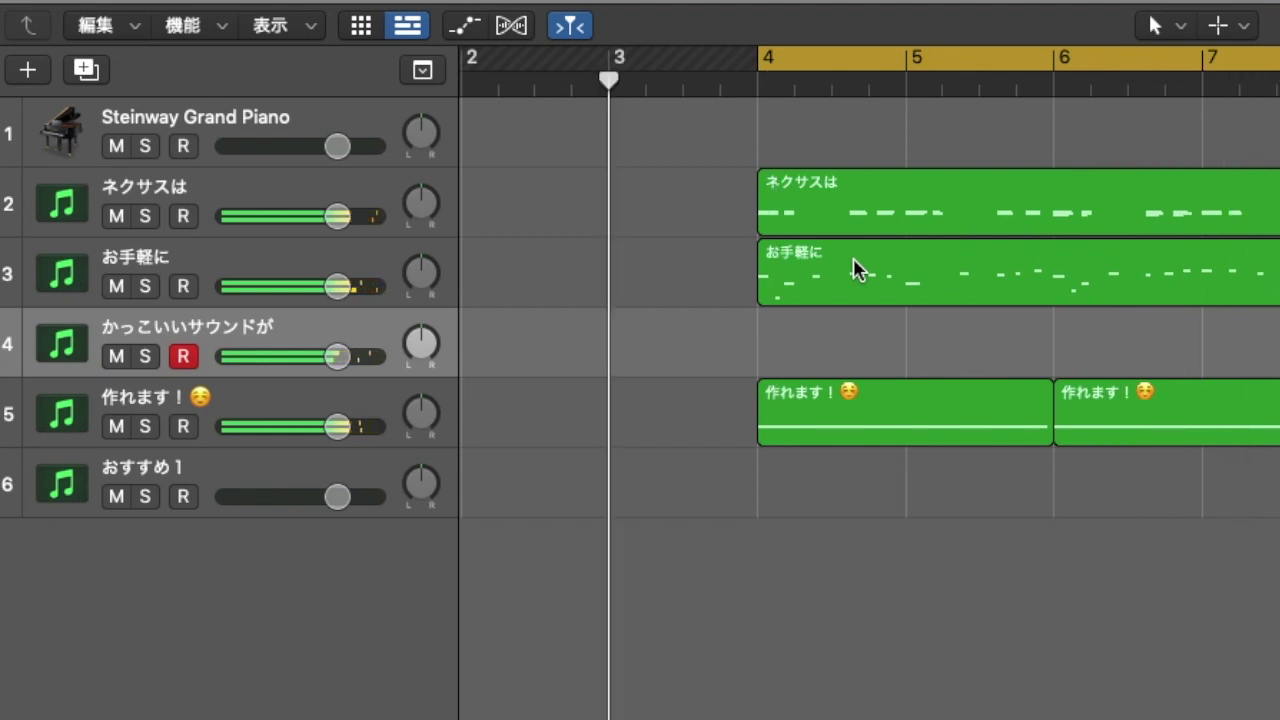
Step: Turn cycling off and record the bass part on the かっこいいサウンドが track from bar 4 to bar 8
key("c")
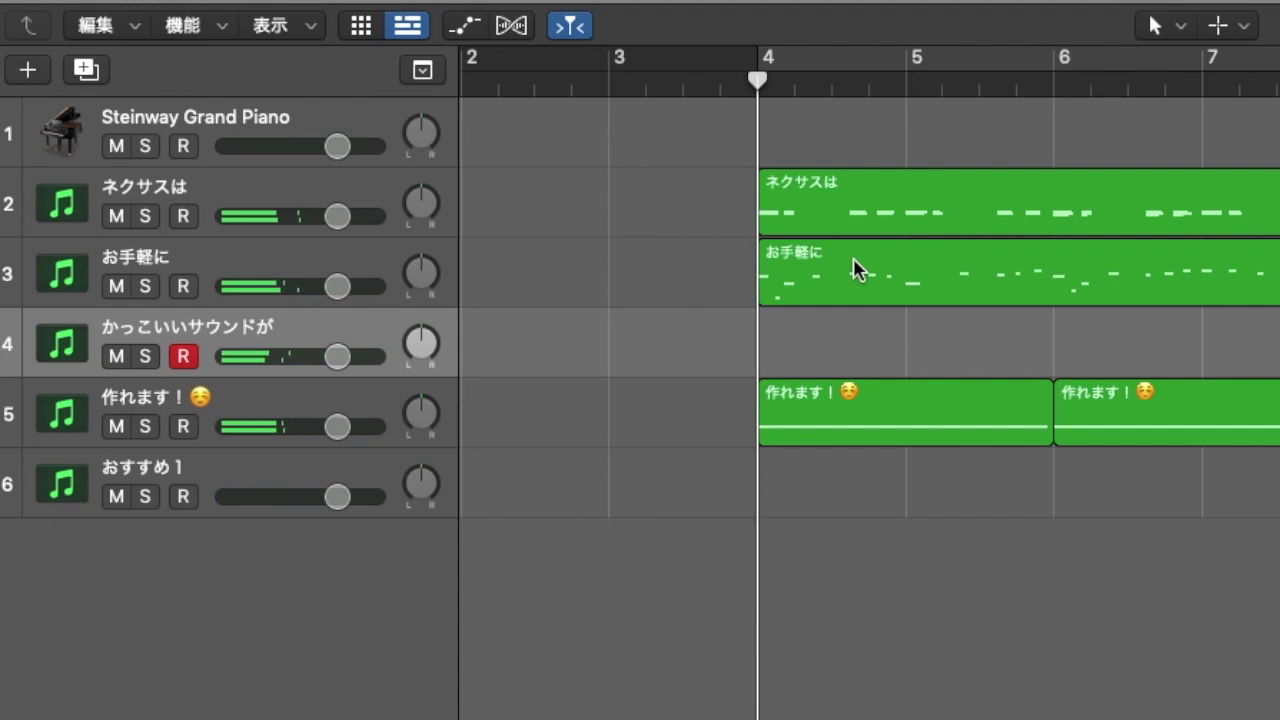
key("r")
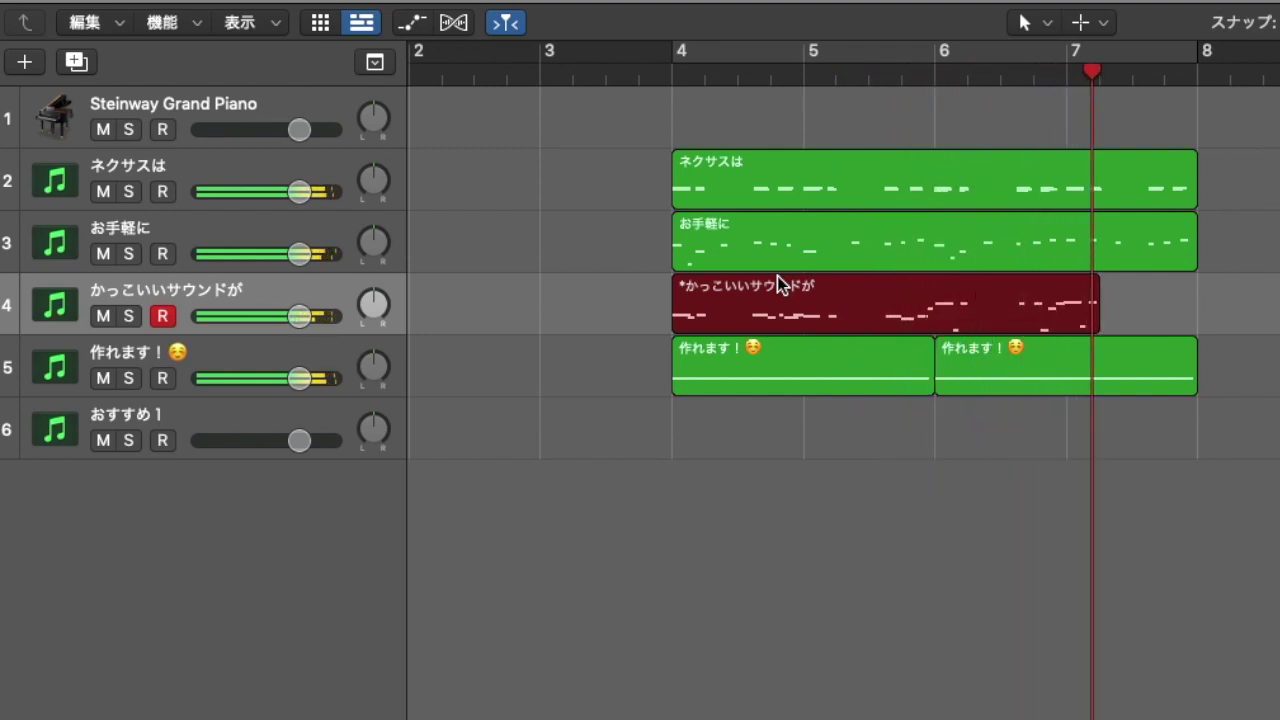
key("space")
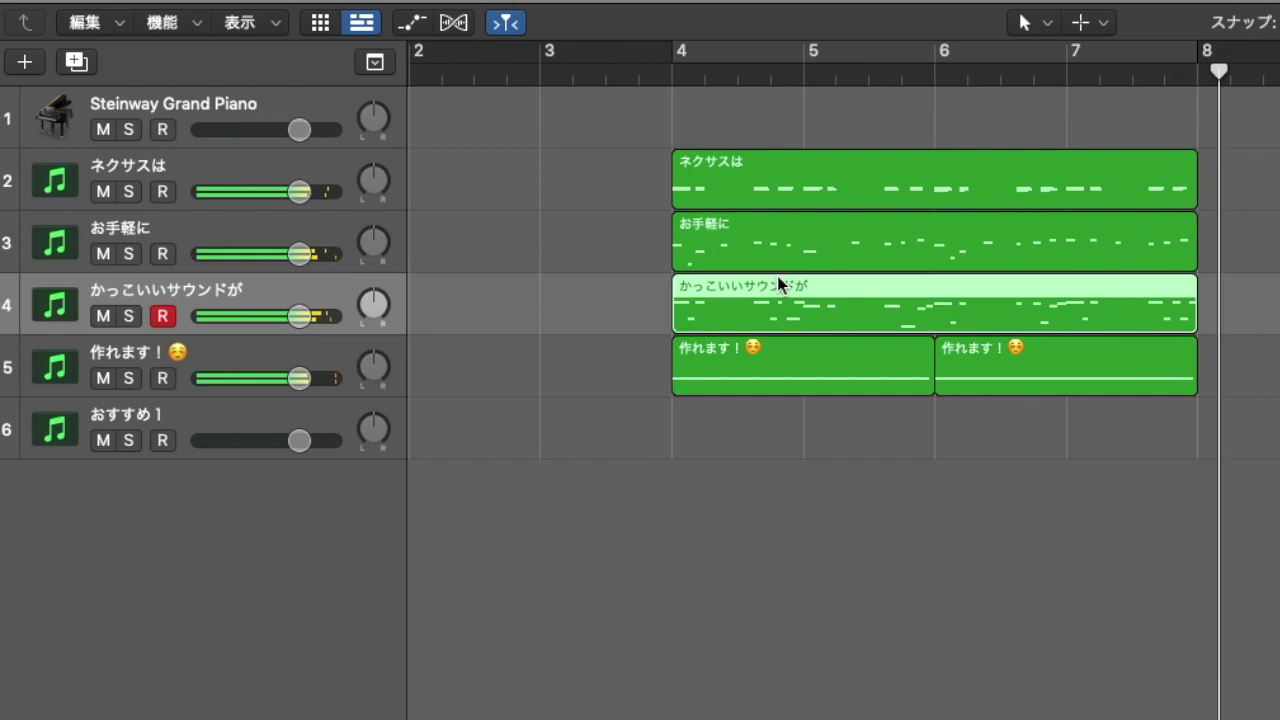
Step: Listen to the かっこいいサウンドが track soloed from bar 4, and unsolo it to hear all the tracks together
key("comma")
key("comma")
key("comma")
key("comma")
key("comma")
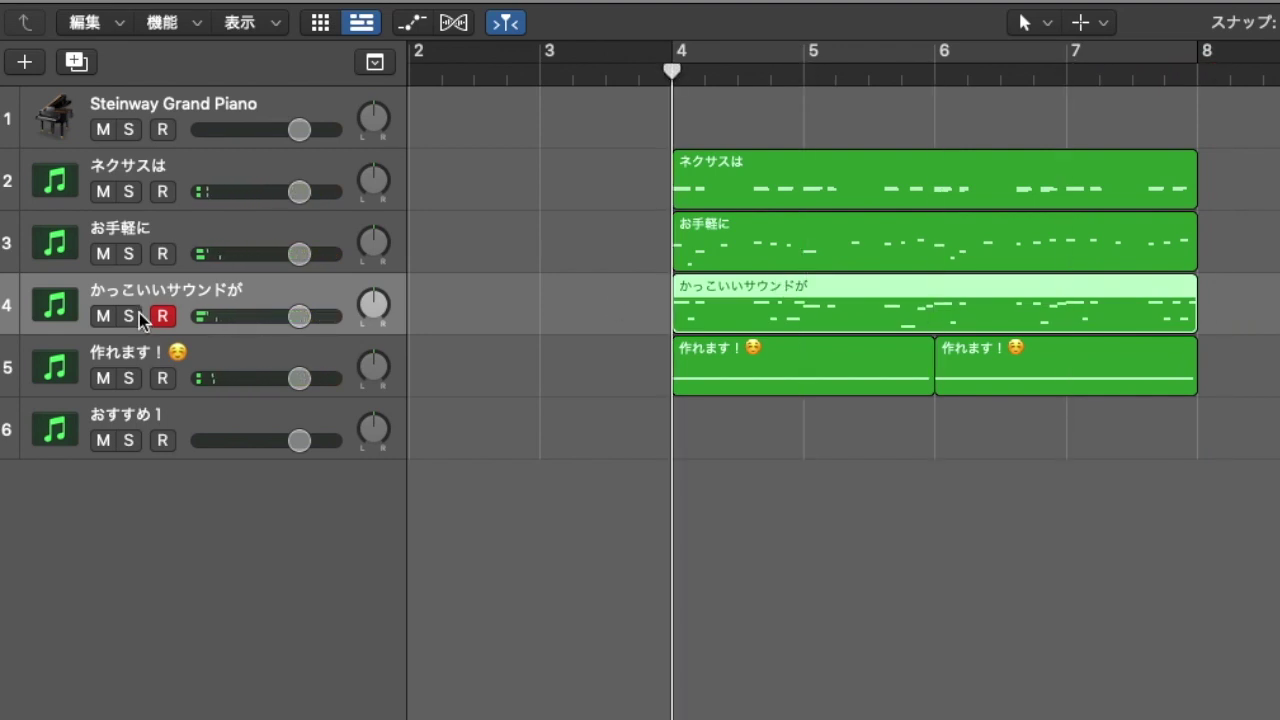
left_click(139, 313)
key("space")
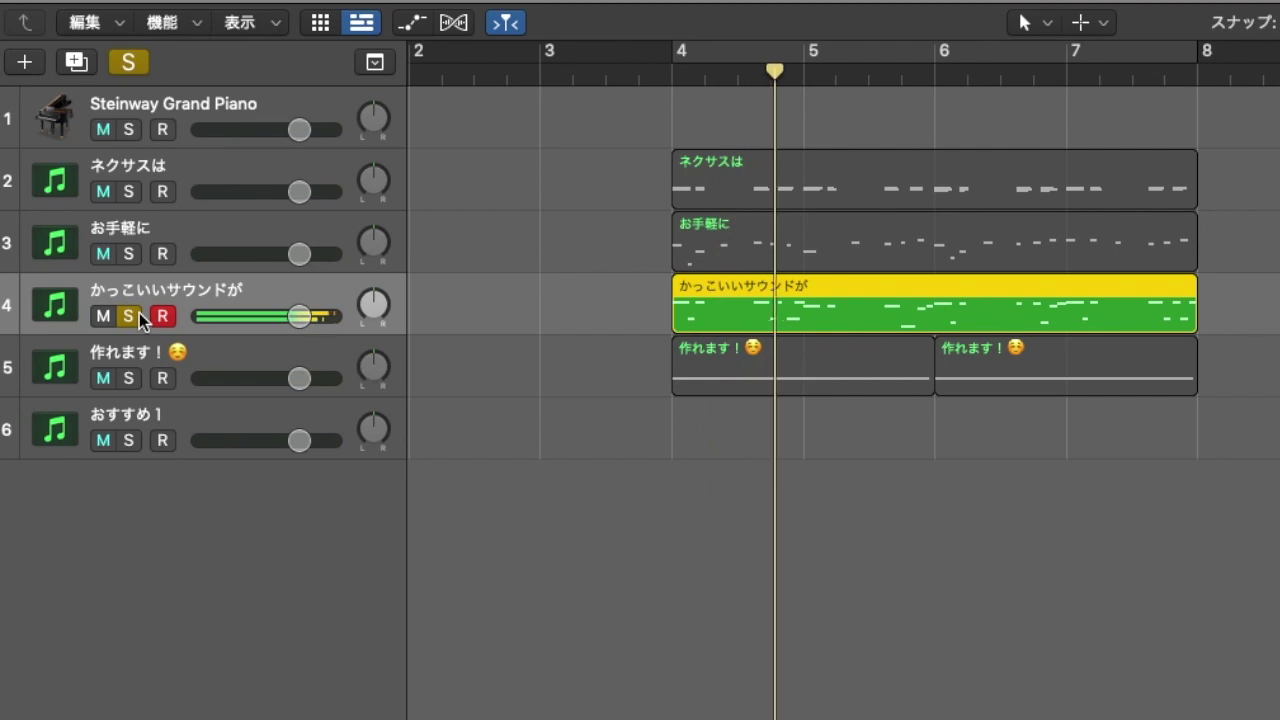
left_click(139, 313)
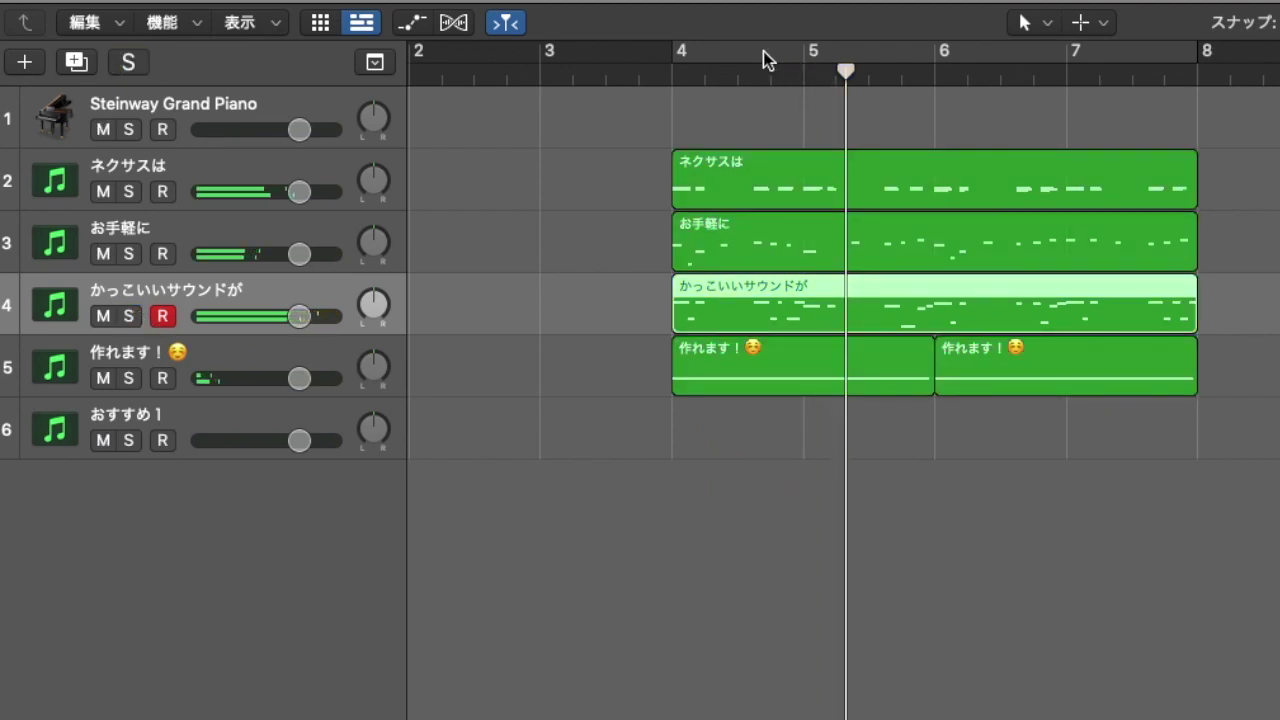
key("space")
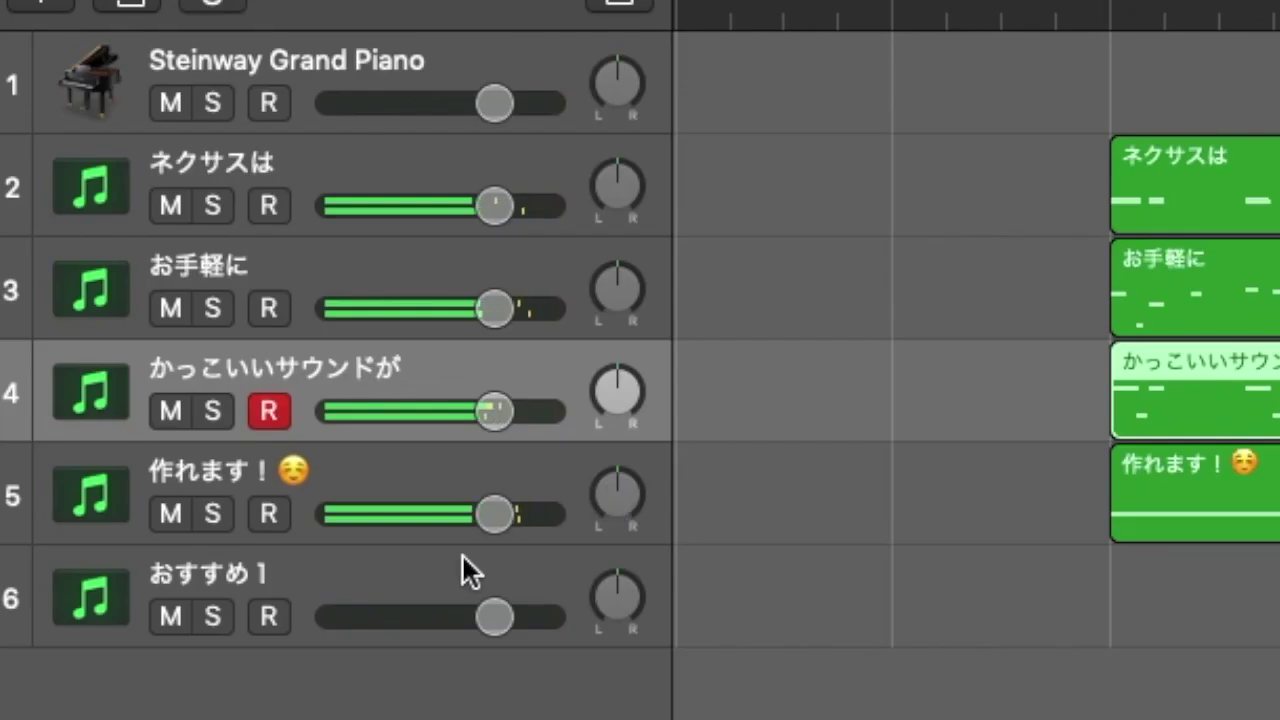
Step: Select the おすすめ1 track and open its Nexus instrument on the Lead presets
left_click(279, 408)
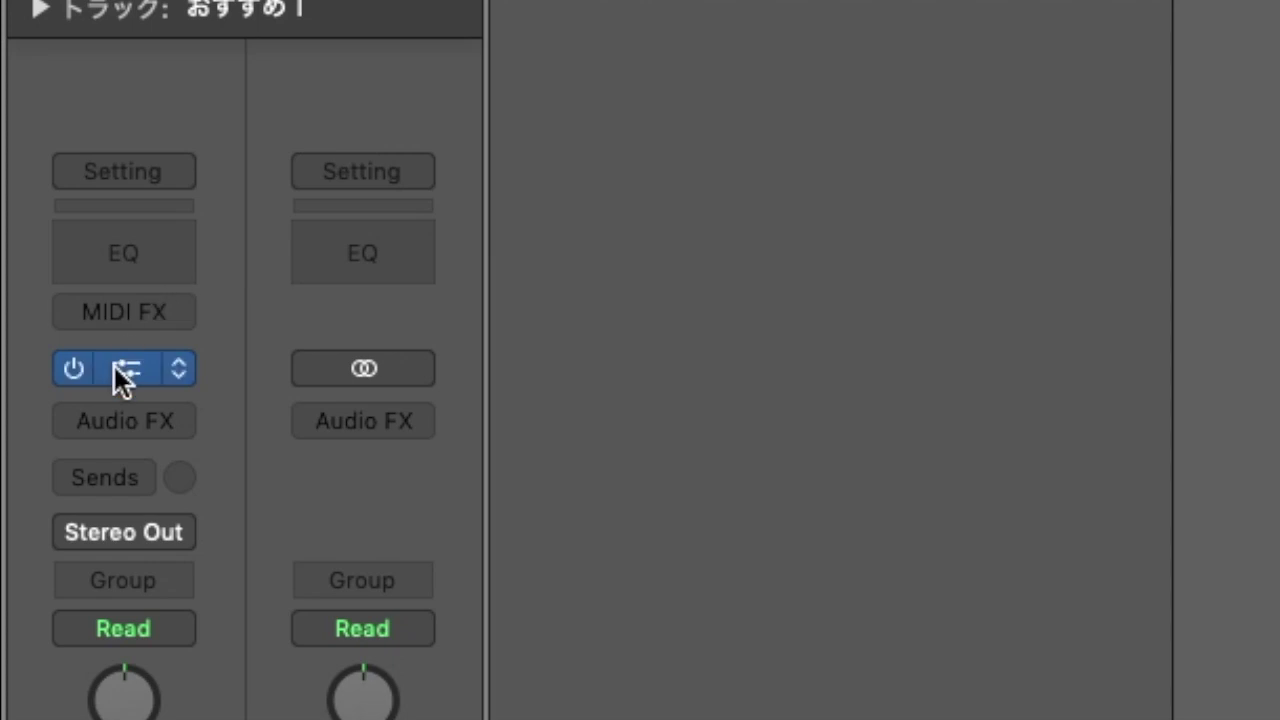
left_click(115, 366)
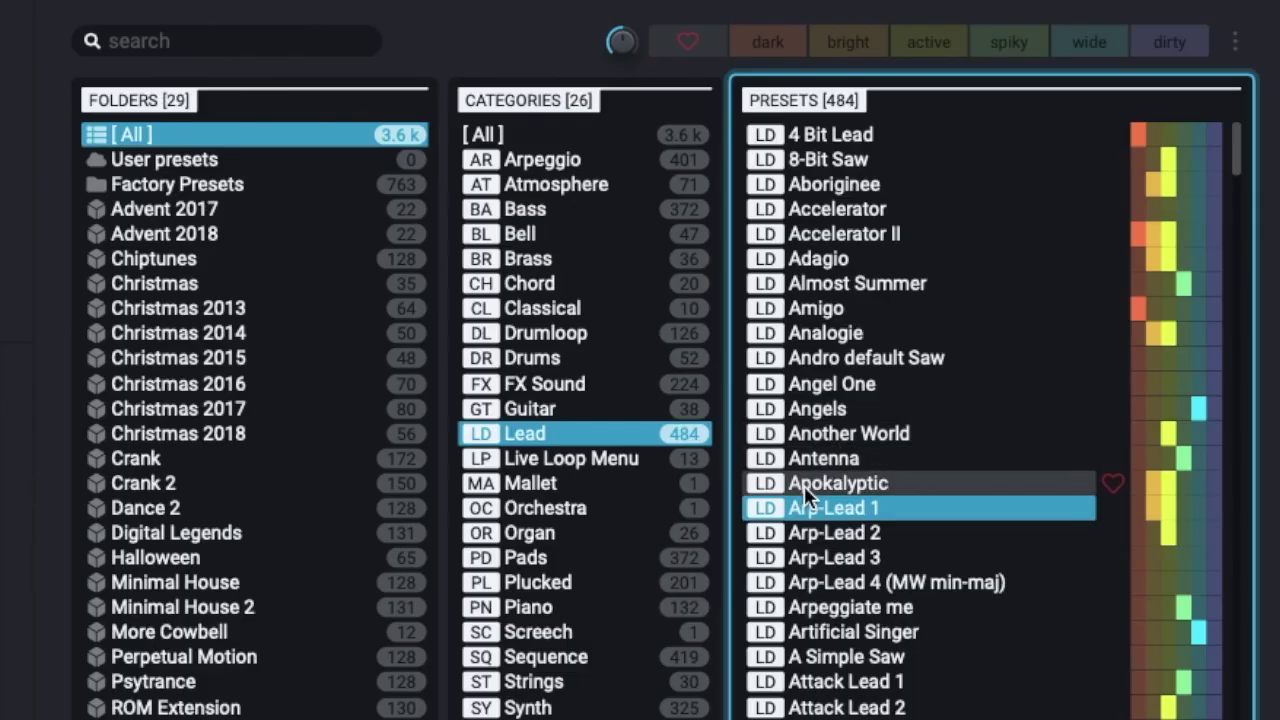
Step: Step through the Lead presets one by one from Apokalyptic down past Big EDM, Buzz Me! and Candy to audition their sounds
left_click(804, 486)
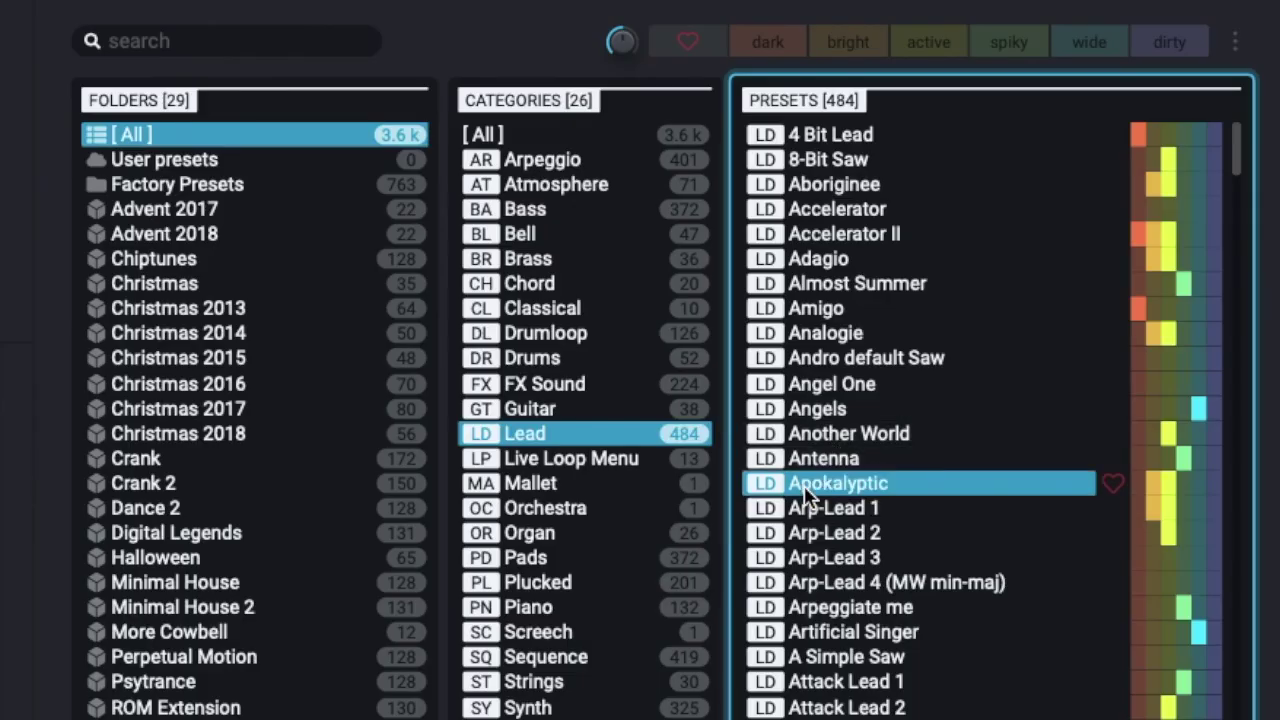
key("Down")
key("Down")
key("Down")
key("Down")
key("Down")
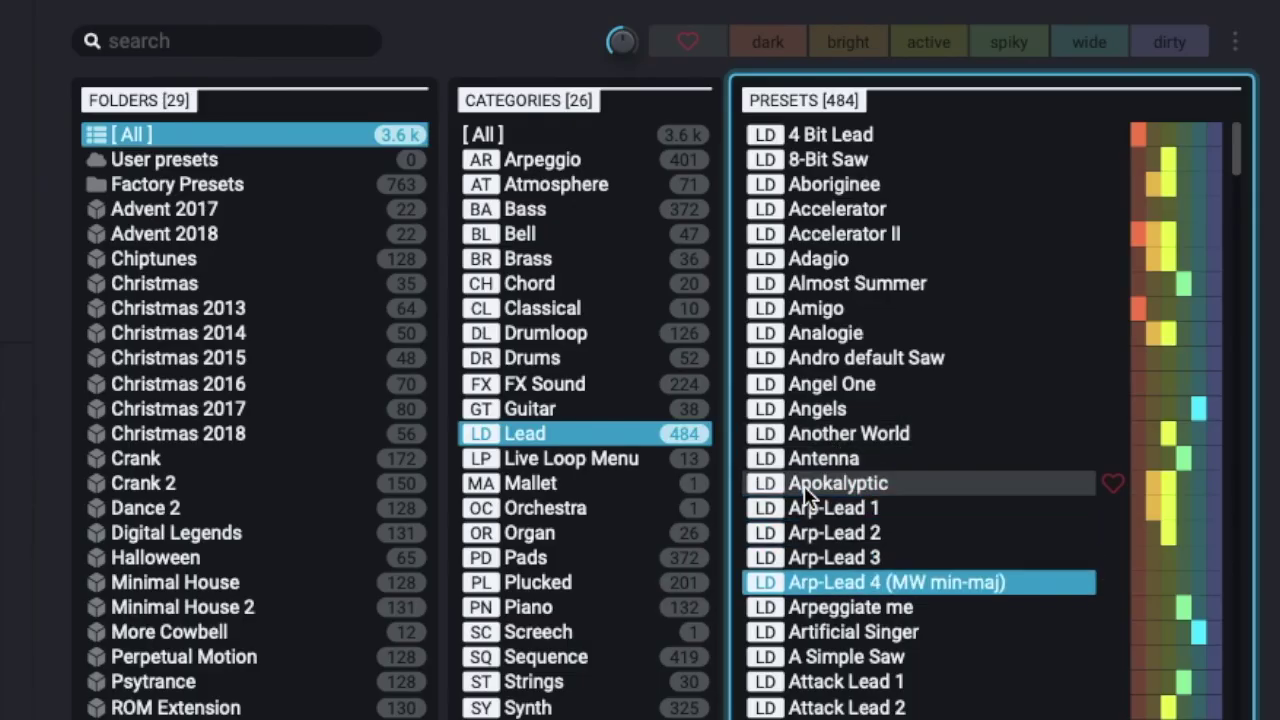
key("Down")
key("Down")
key("Down")
key("Down")
key("Down")
key("Down")
key("Down")
key("Down")
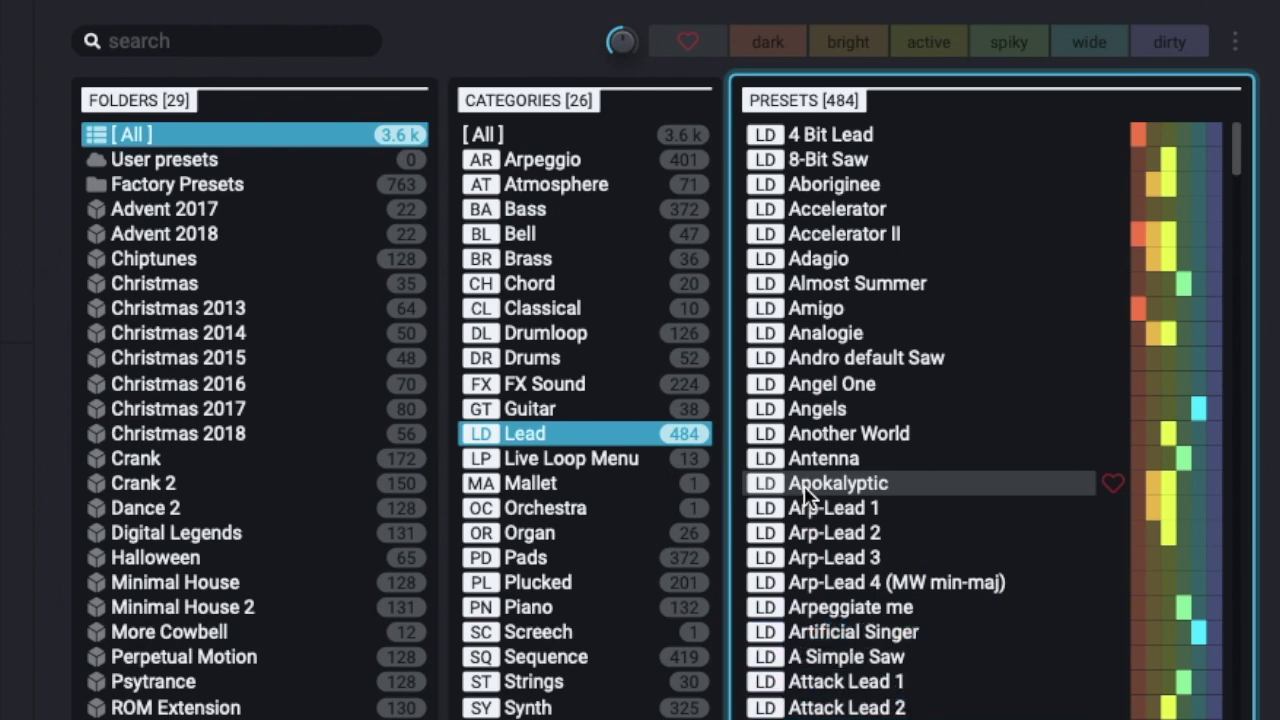
key("Down")
key("Down")
key("Down")
key("Down")
key("Down")
key("Down")
key("Down")
key("Down")
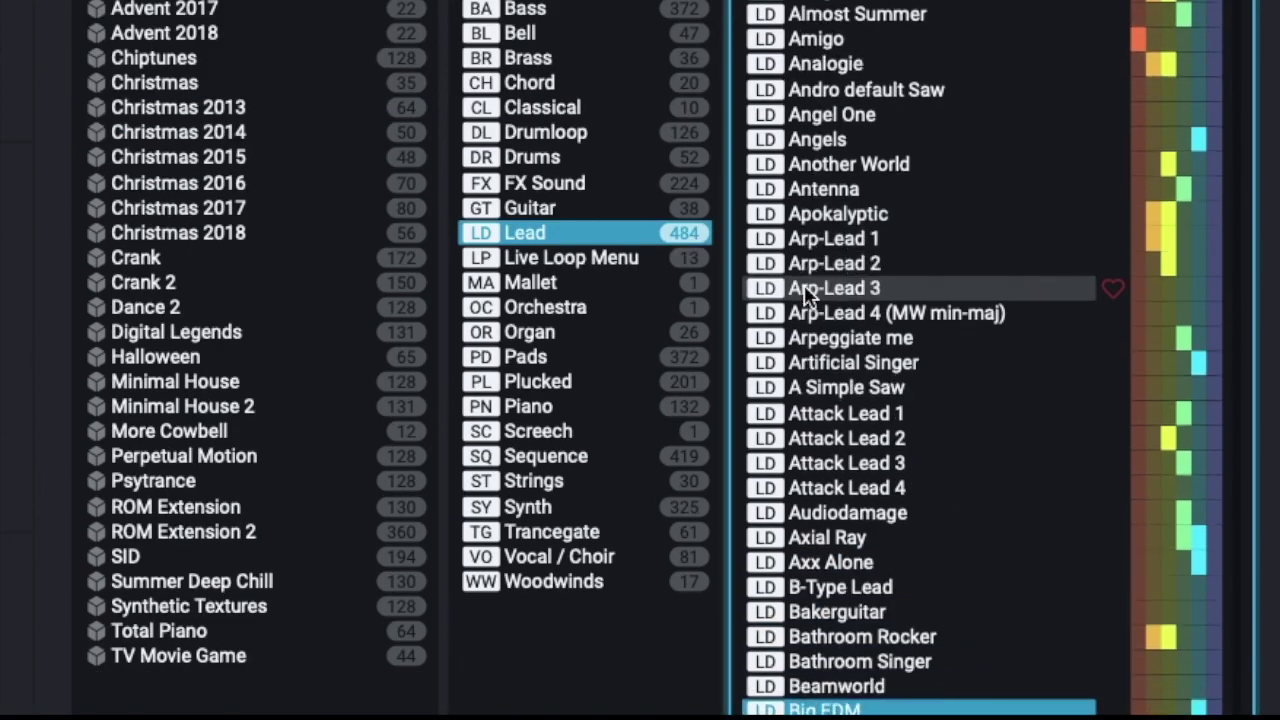
key("Down")
key("Down")
key("Down")
key("Down")
key("Down")
key("Down")
key("Down")
key("Down")
key("Down")
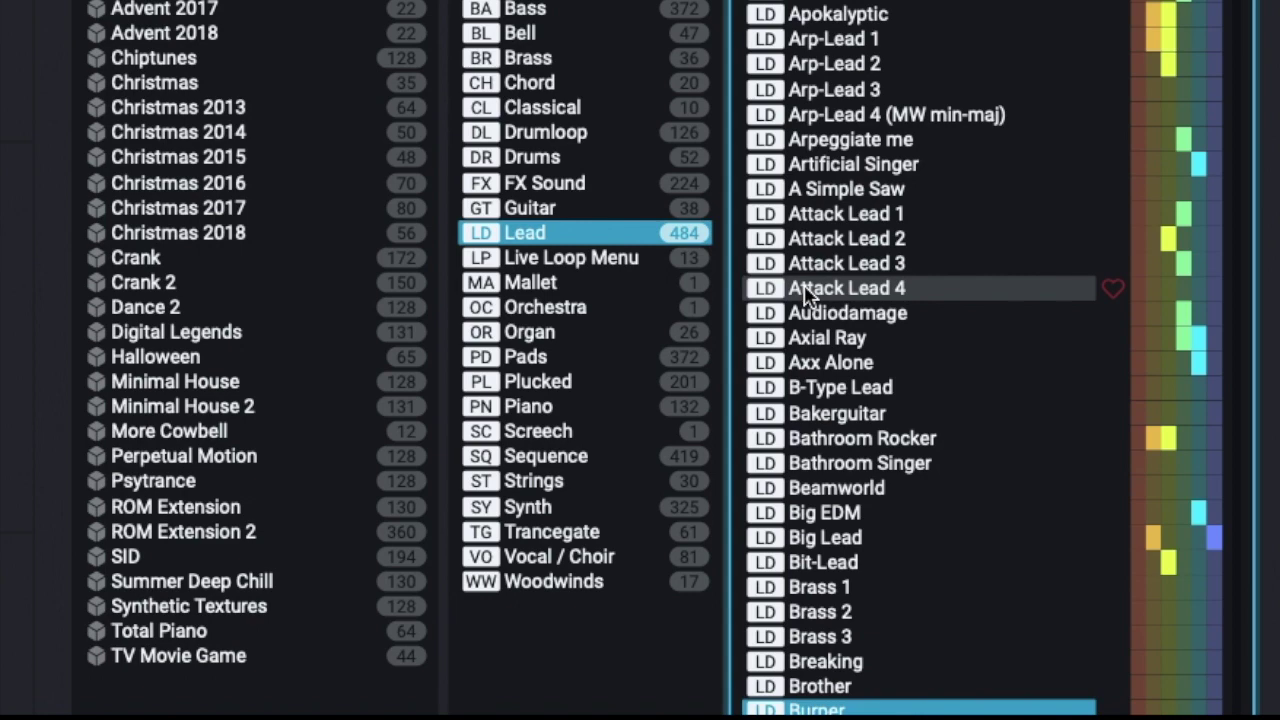
key("Down")
key("Down")
key("Down")
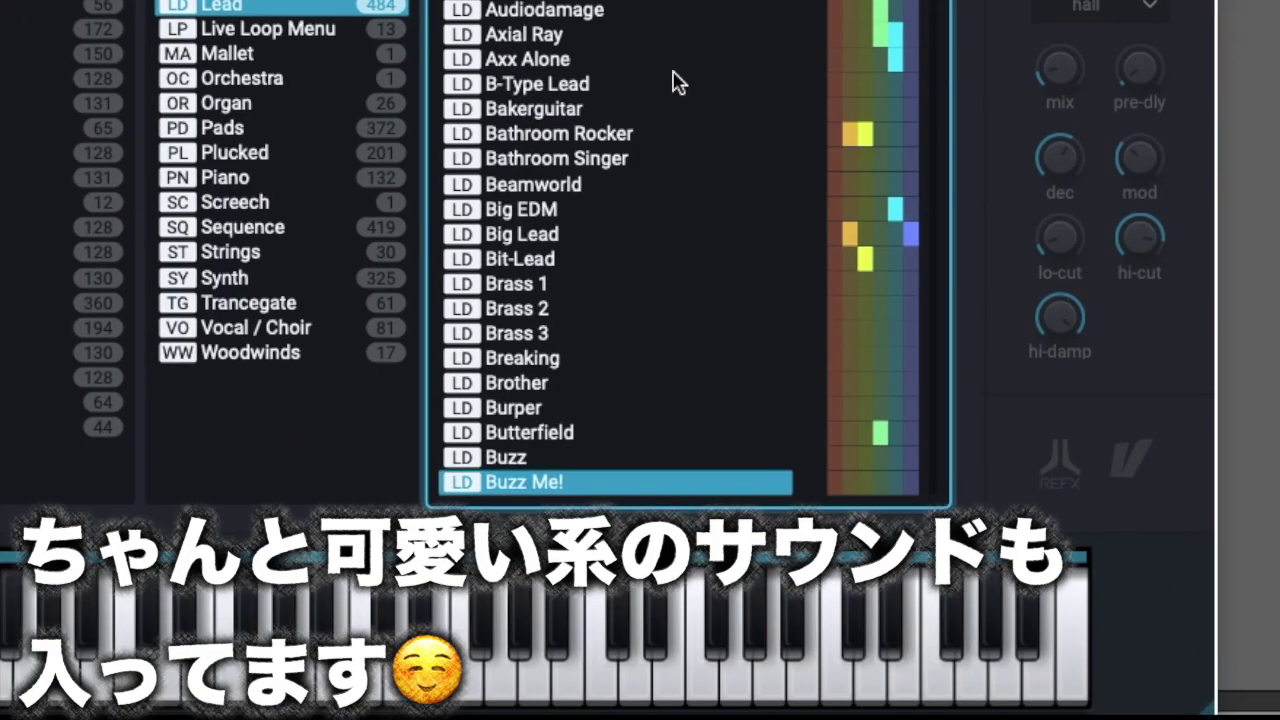
key("Down")
key("Down")
key("Down")
key("Down")
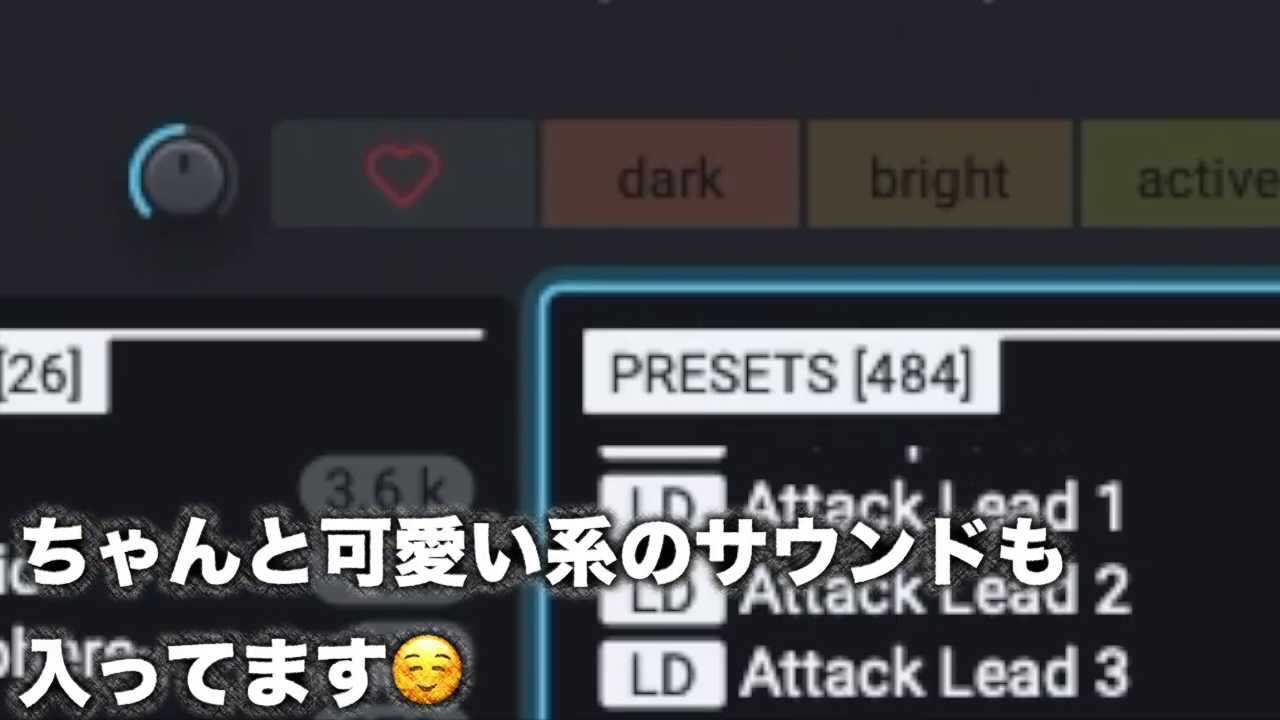
scroll(752, 668, "down", 1)
key("Down")
key("Down")
key("Down")
key("Down")
key("Down")
key("Down")
key("Down")
key("Down")
key("Down")
key("Down")
key("Down")
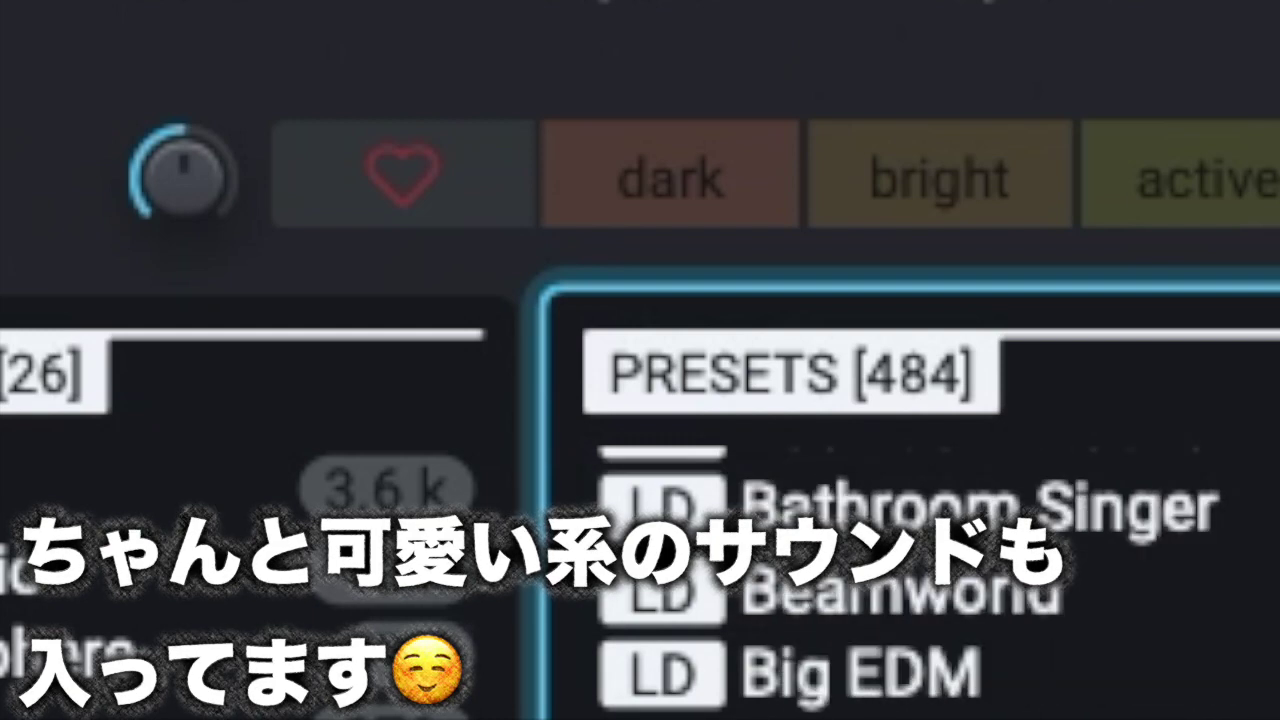
key("Down")
key("Down")
key("Down")
key("Down")
key("Down")
key("Down")
key("Down")
key("Down")
key("Down")
key("Down")
key("Down")
key("Down")
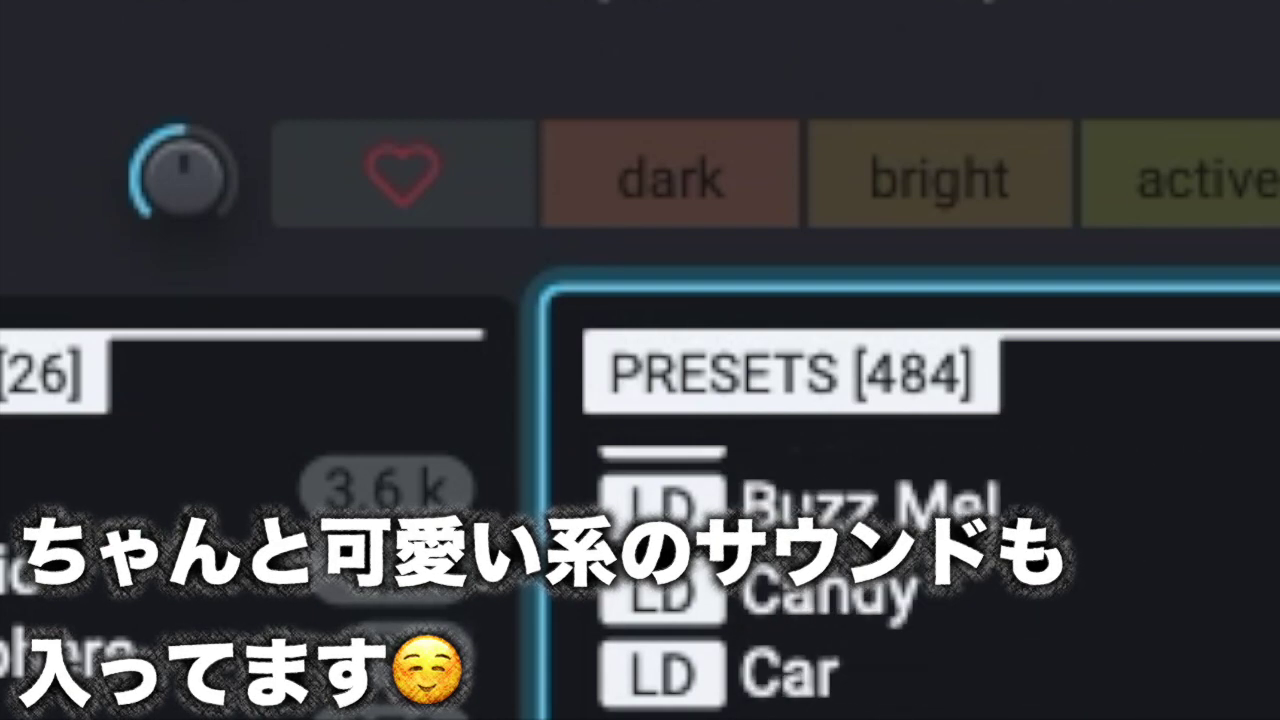
key("Down")
key("Down")
key("Down")
key("Down")
key("Down")
key("Down")
key("Down")
key("Down")
key("Down")
key("Down")
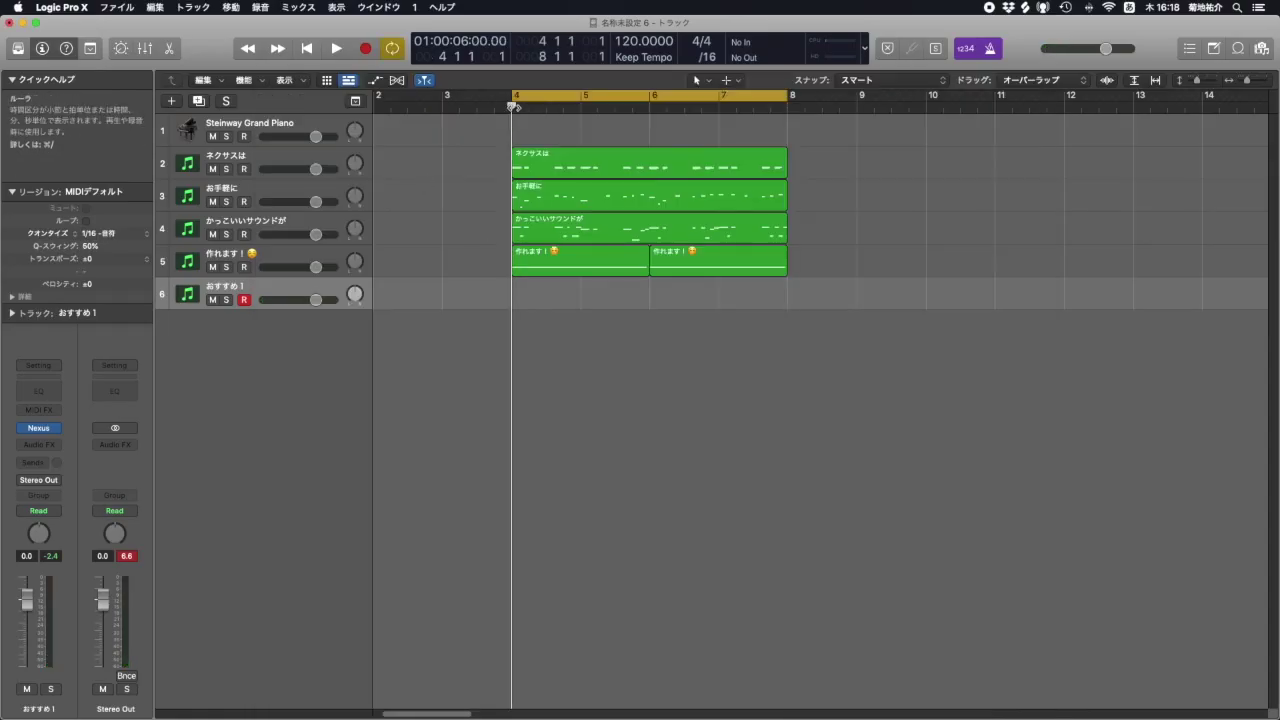
Step: Play the cycled section to rehearse the lead part on the おすすめ1 track, and return the playhead to bar 4
key("space")
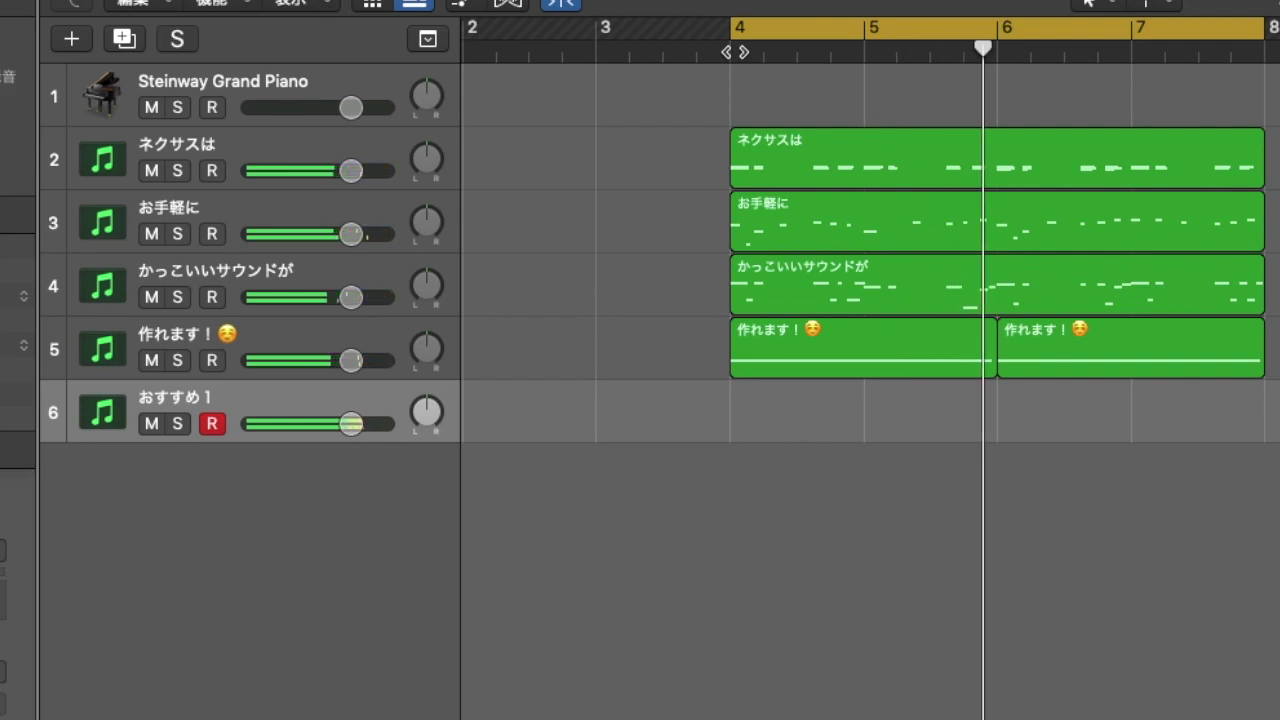
key("comma")
key("comma")
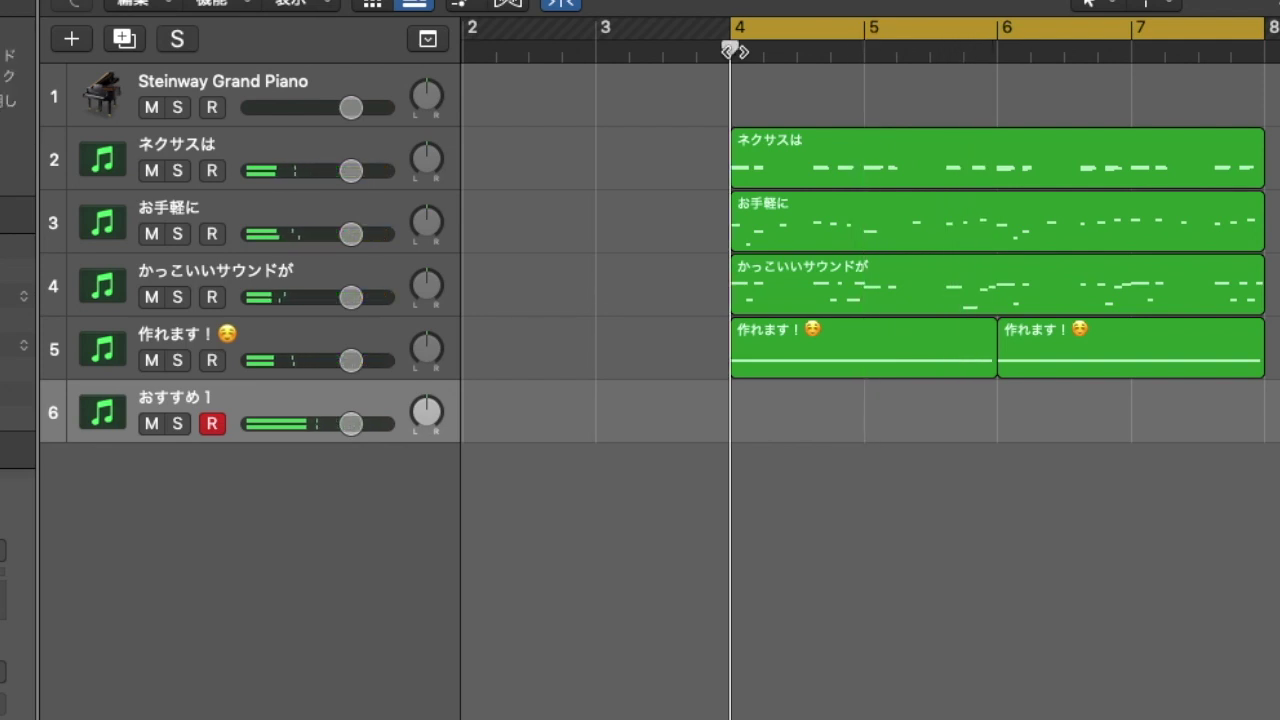
Step: Record the lead part on the おすすめ1 track from bar 4 to bar 8, and turn cycling off
key("r")
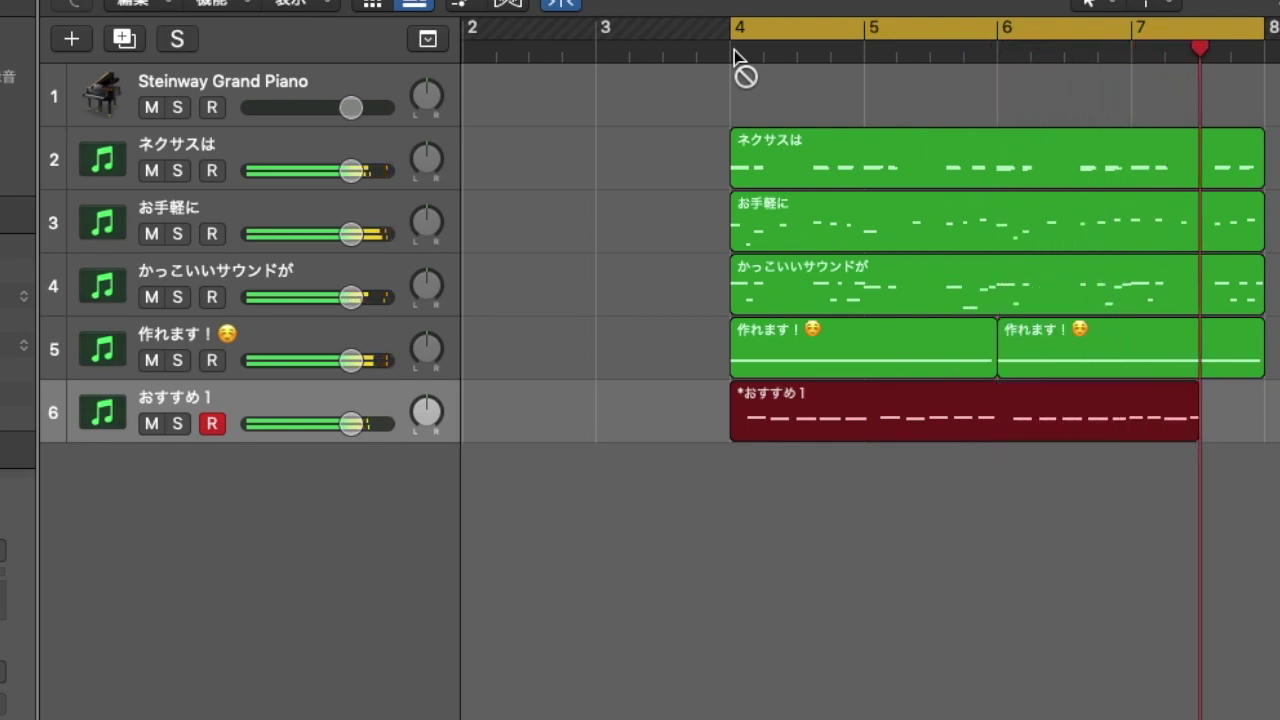
key("space")
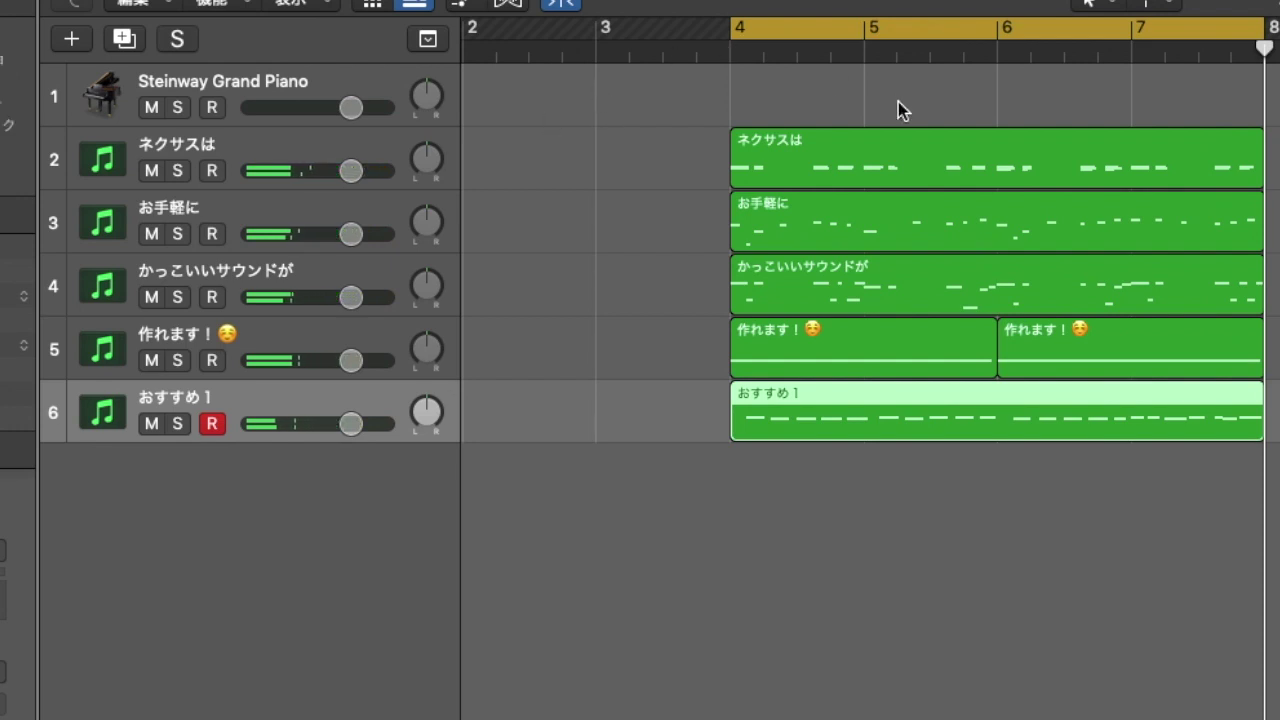
key("c")
Step: Play all the tracks from bar 4, briefly muting the 作れます！ track to compare the sound without it
left_click(728, 52)
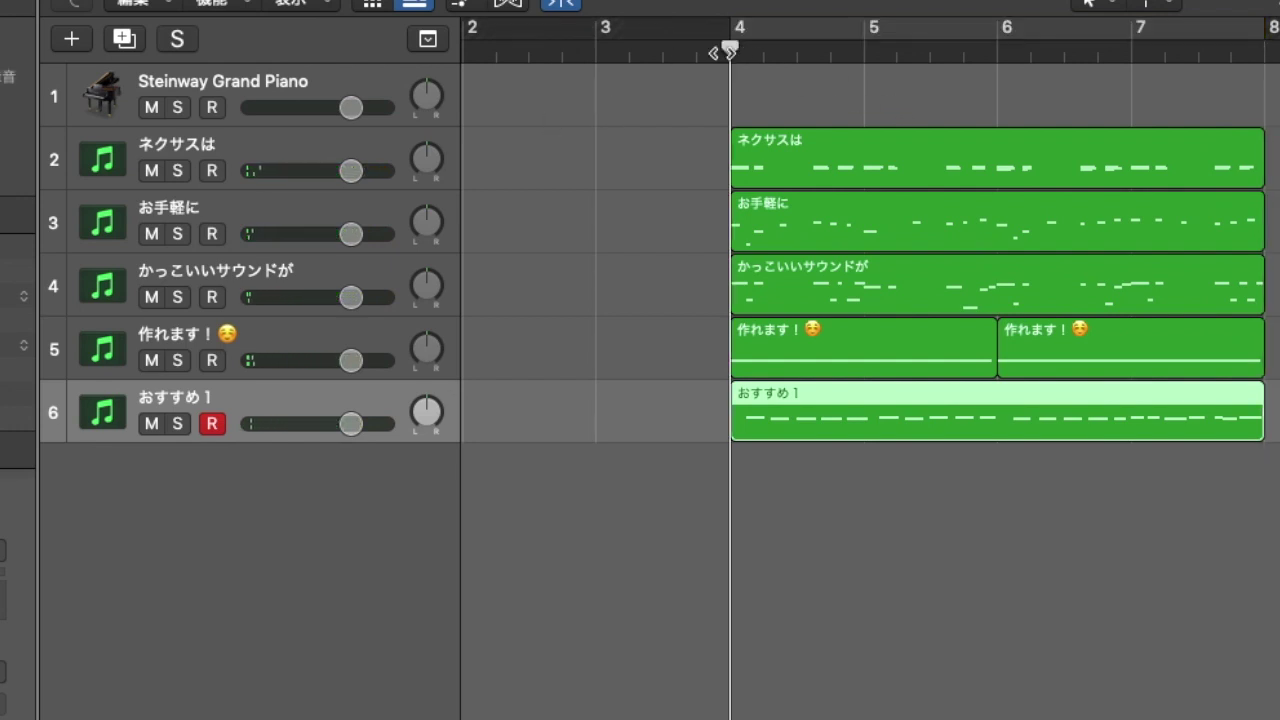
key("space")
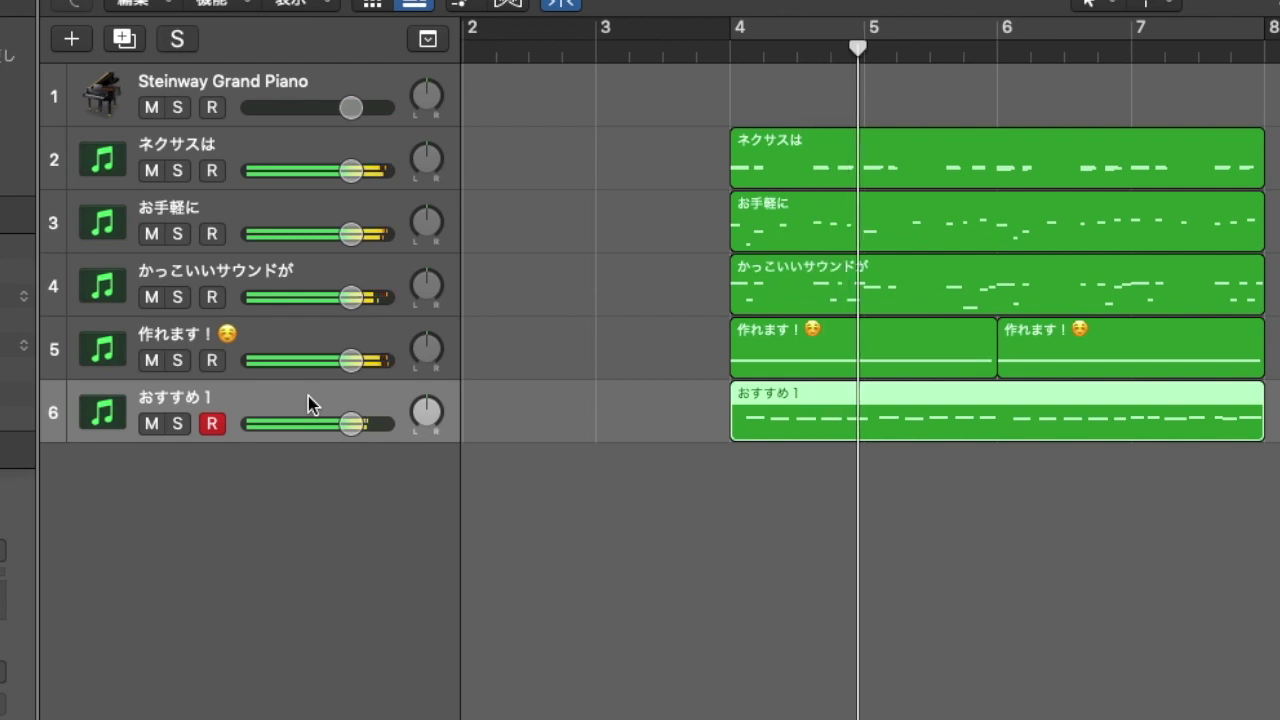
left_click(152, 360)
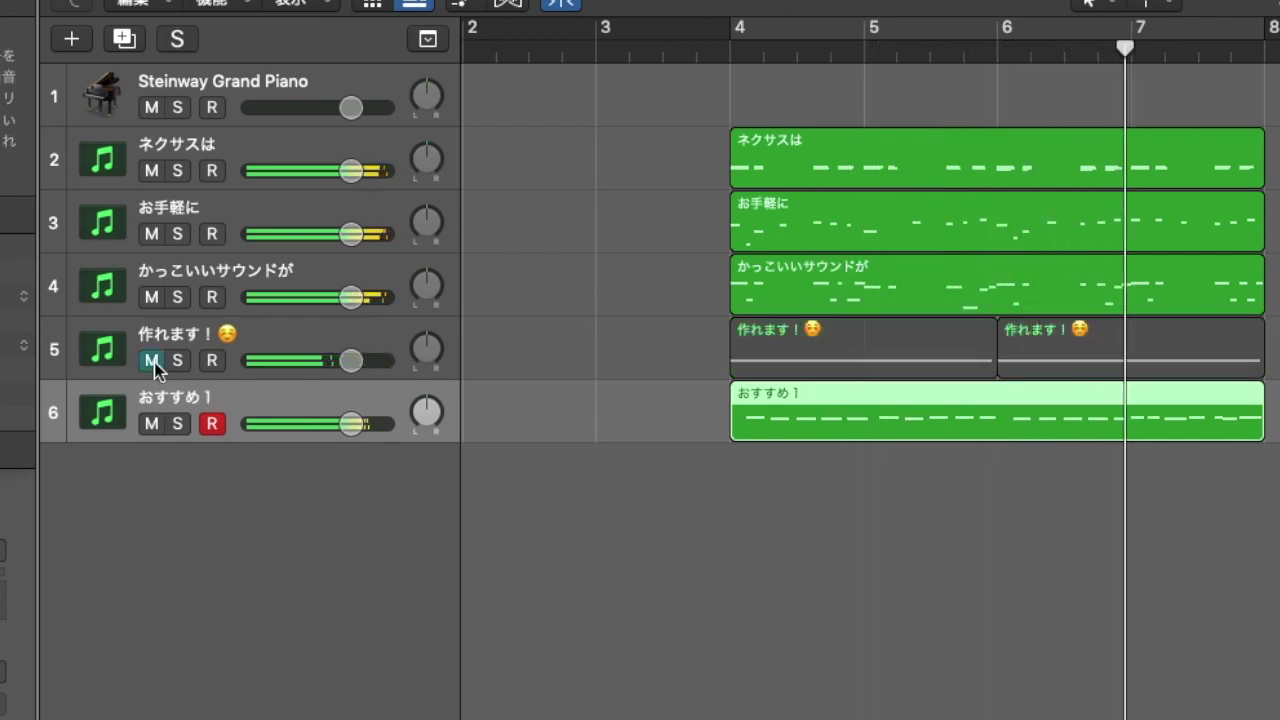
left_click(153, 361)
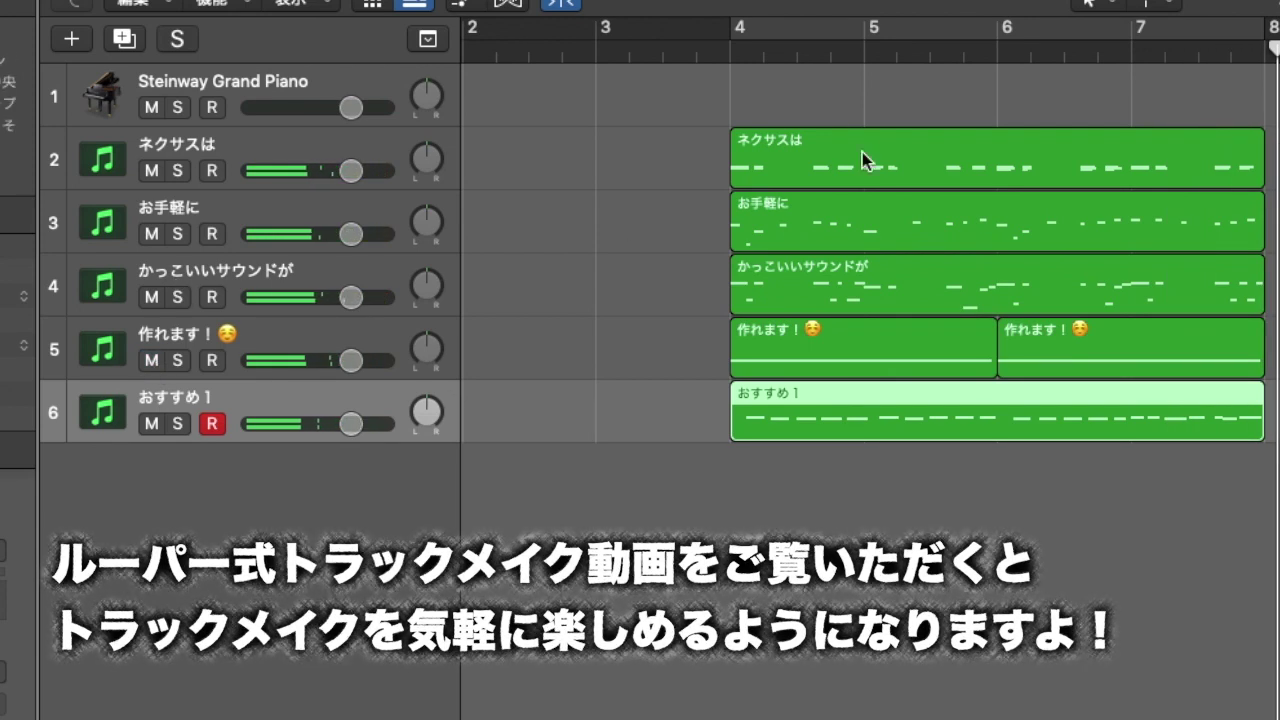
Step: Play from bar 4 while muting the おすすめ1, かっこいいサウンドが and ネクサスは tracks in turn, and unmute them all
left_click(737, 46)
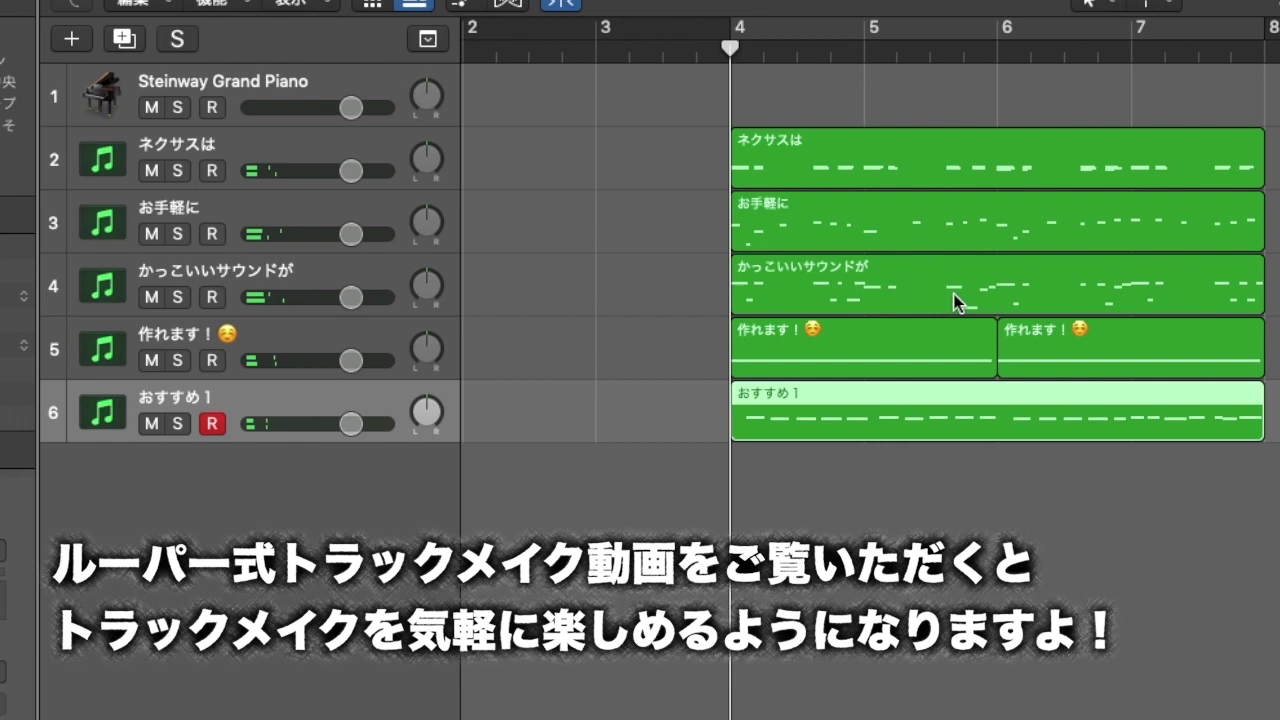
scroll(955, 300, "right", 3)
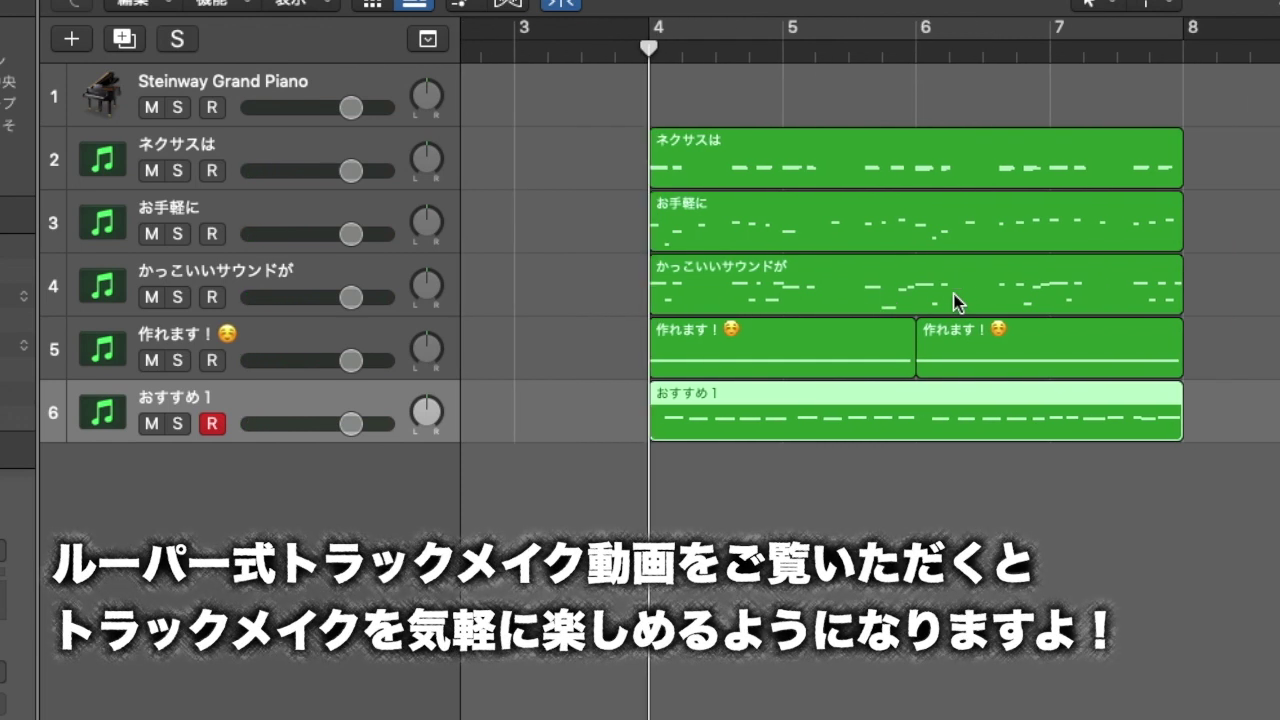
key("space")
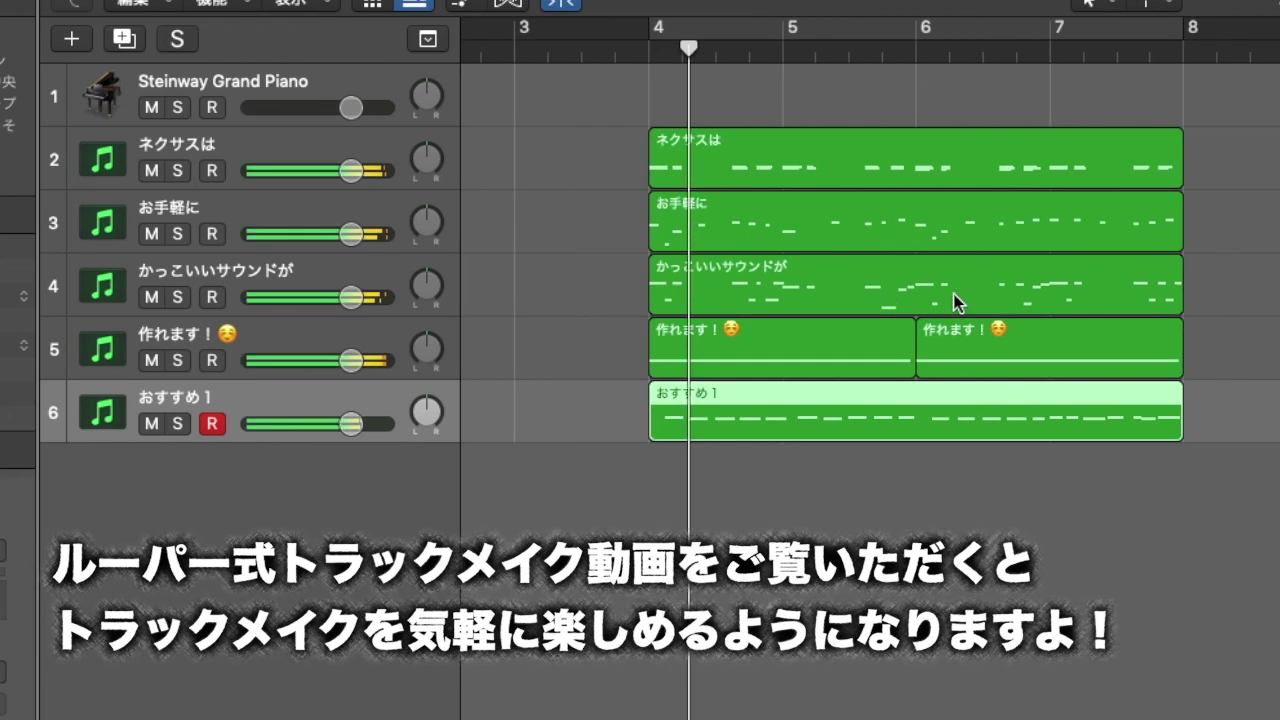
left_click(152, 423)
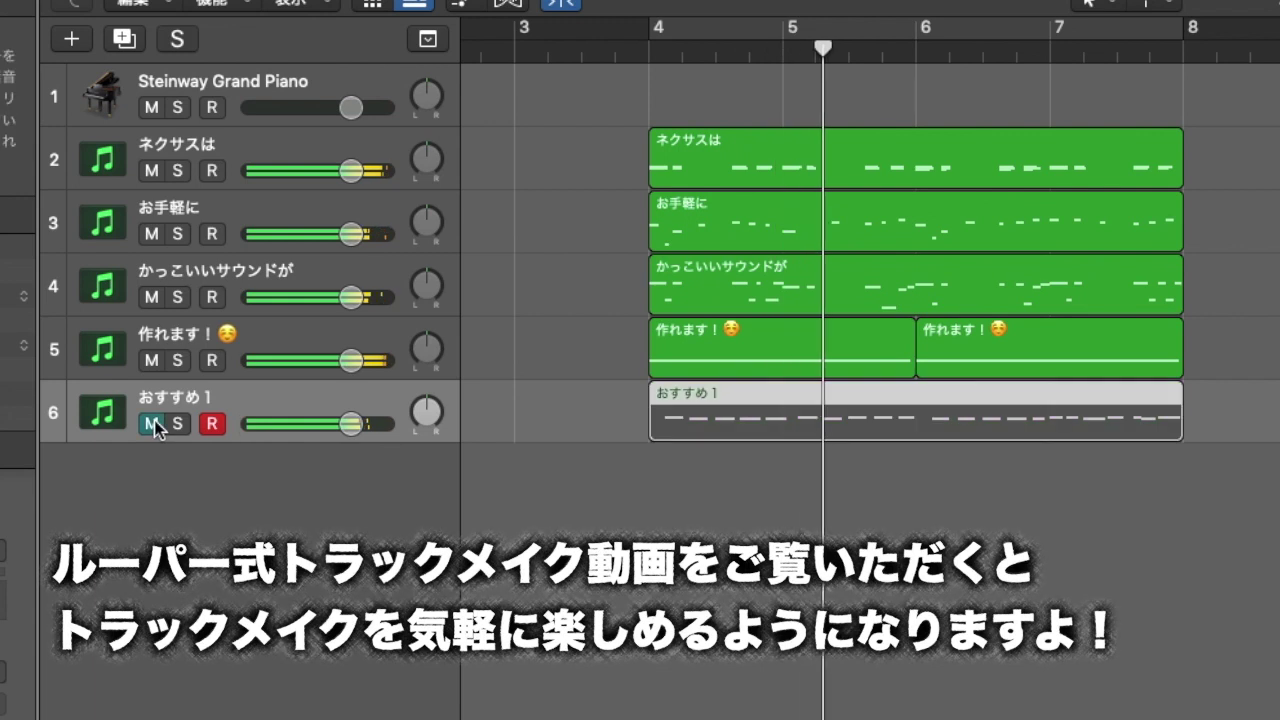
left_click(153, 298)
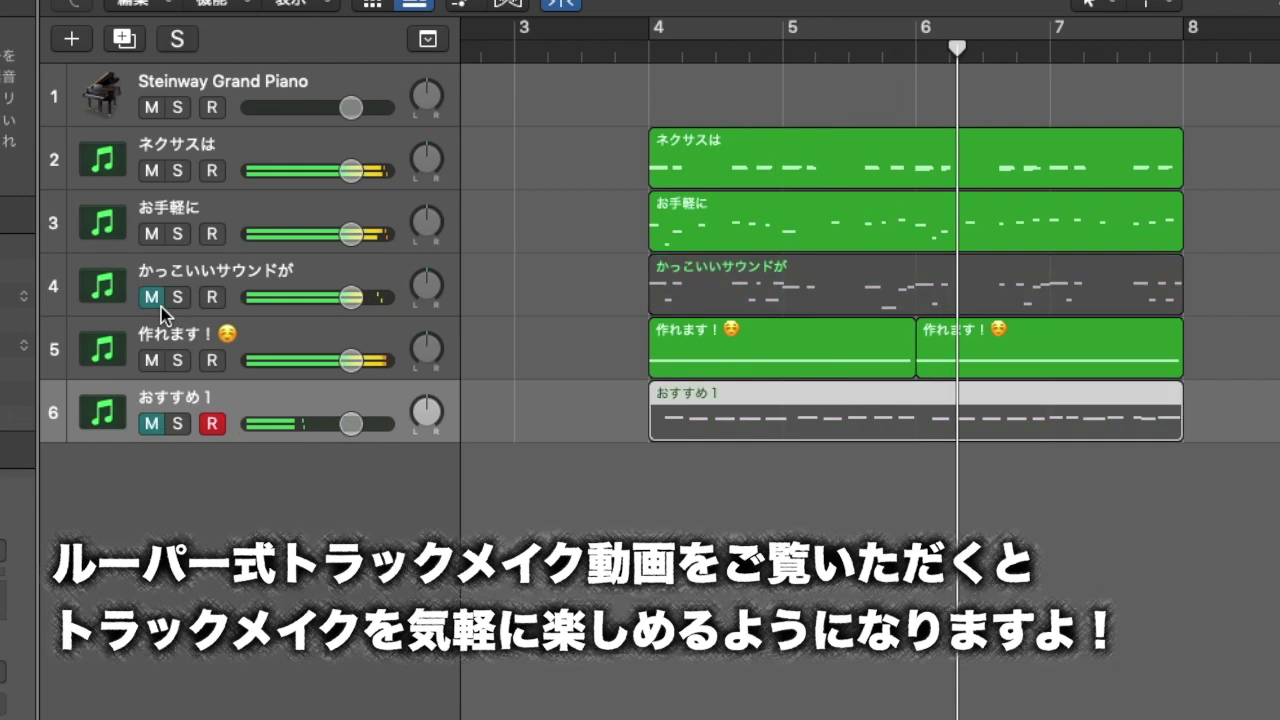
left_click(150, 171)
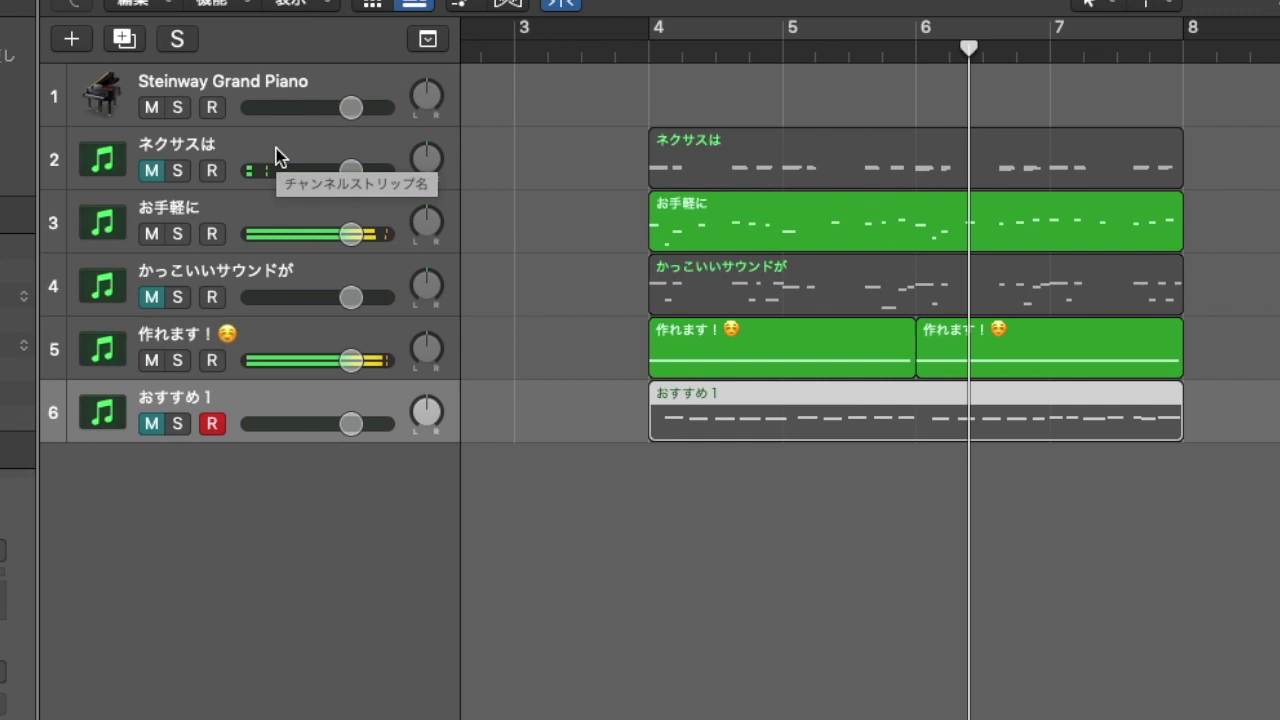
left_click_drag(150, 171, 140, 405)
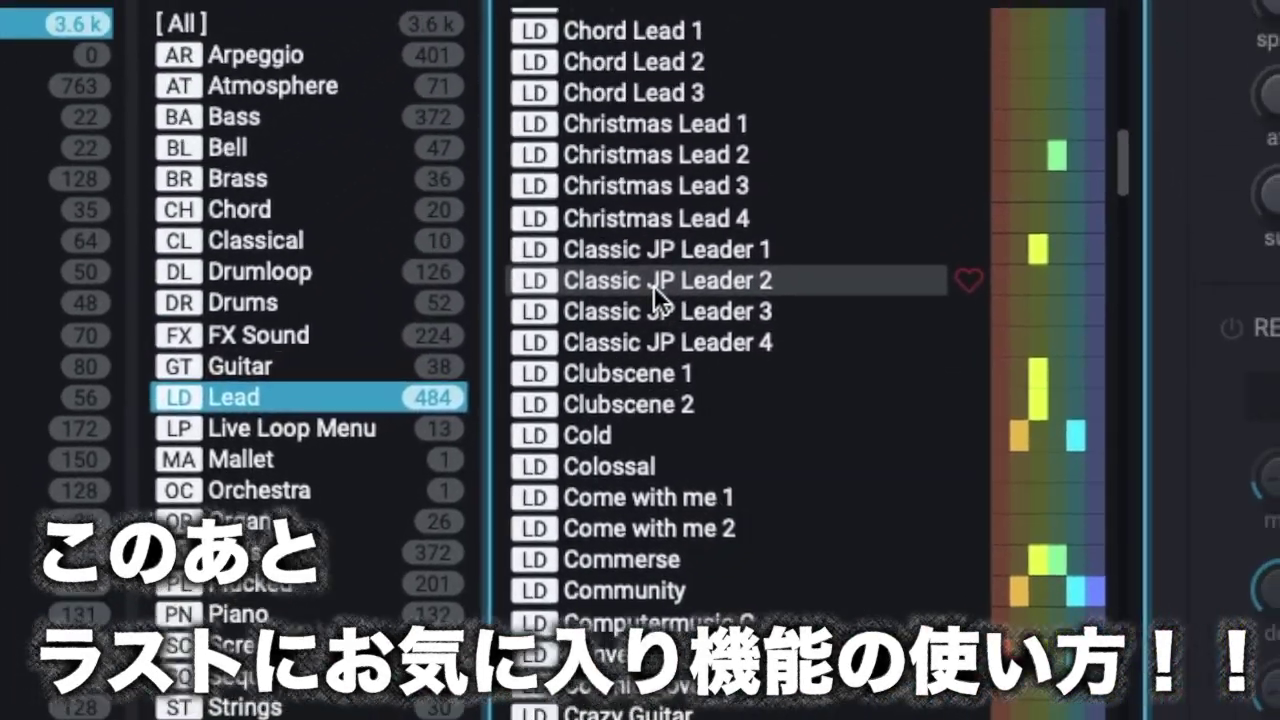
Step: Mark the Classic JP Leader 2 preset as a favorite
left_click(949, 40)
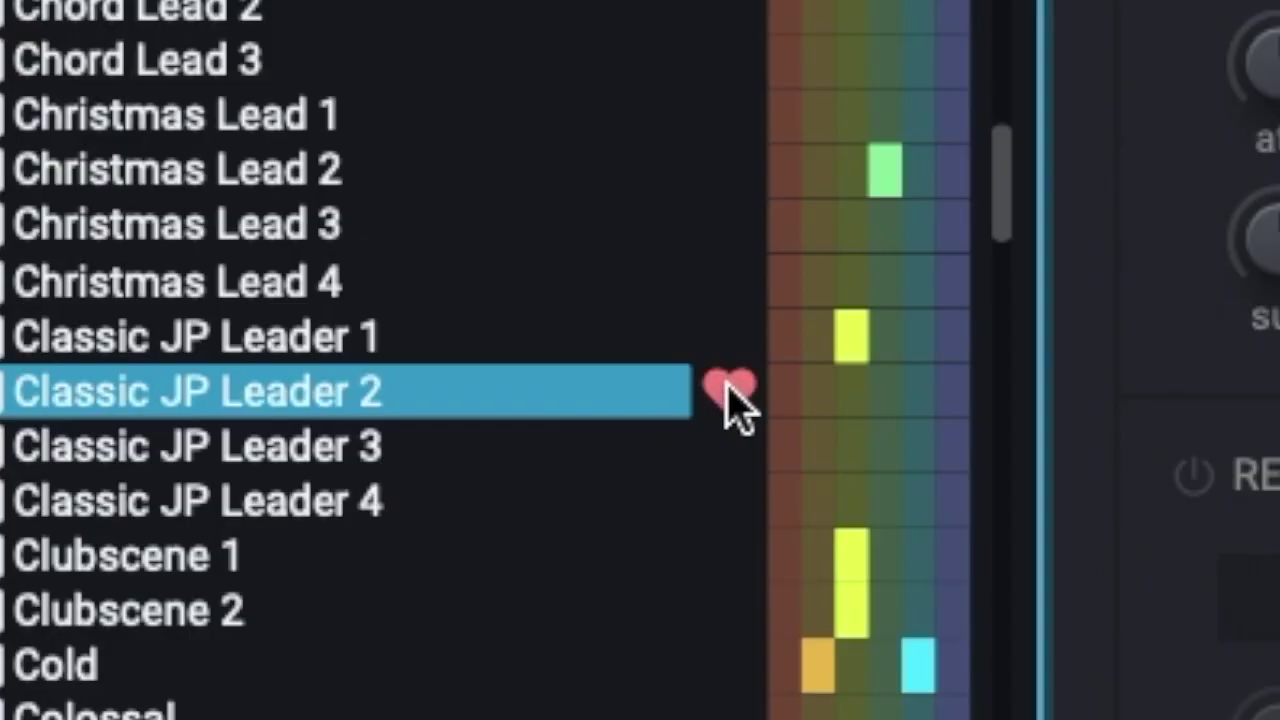
left_click(730, 392)
Step: Filter the Lead presets by favorites and by the dark, bright, active, spiky, wide and dirty tags, and close the Nexus window
left_click(440, 96)
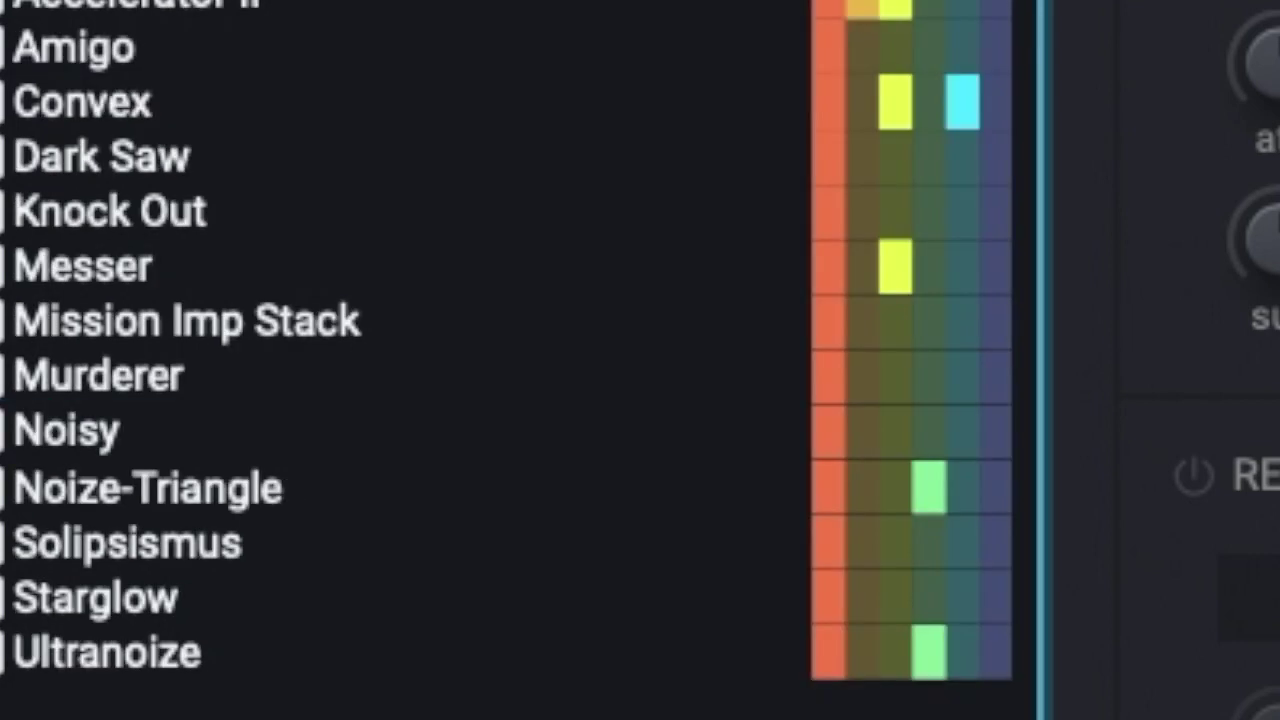
left_click(548, 97)
left_click(636, 97)
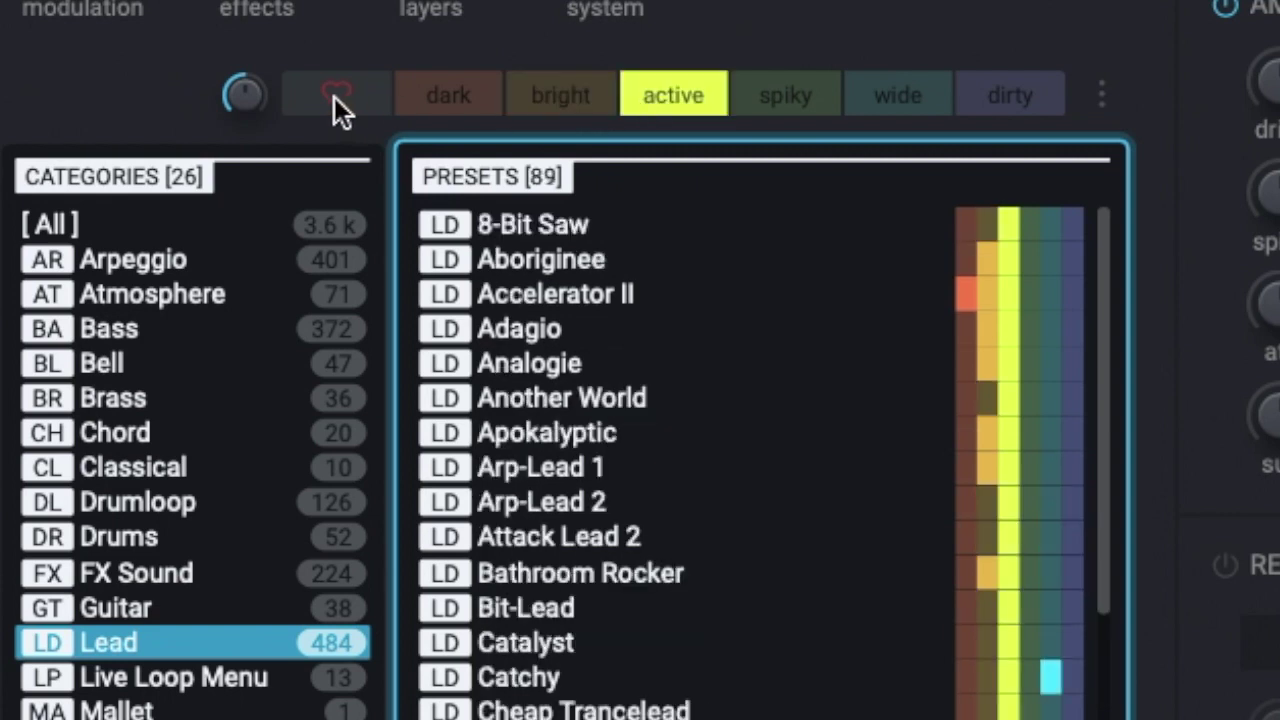
left_click(332, 96)
left_click(463, 99)
left_click(593, 96)
left_click(668, 94)
left_click(789, 93)
left_click(929, 95)
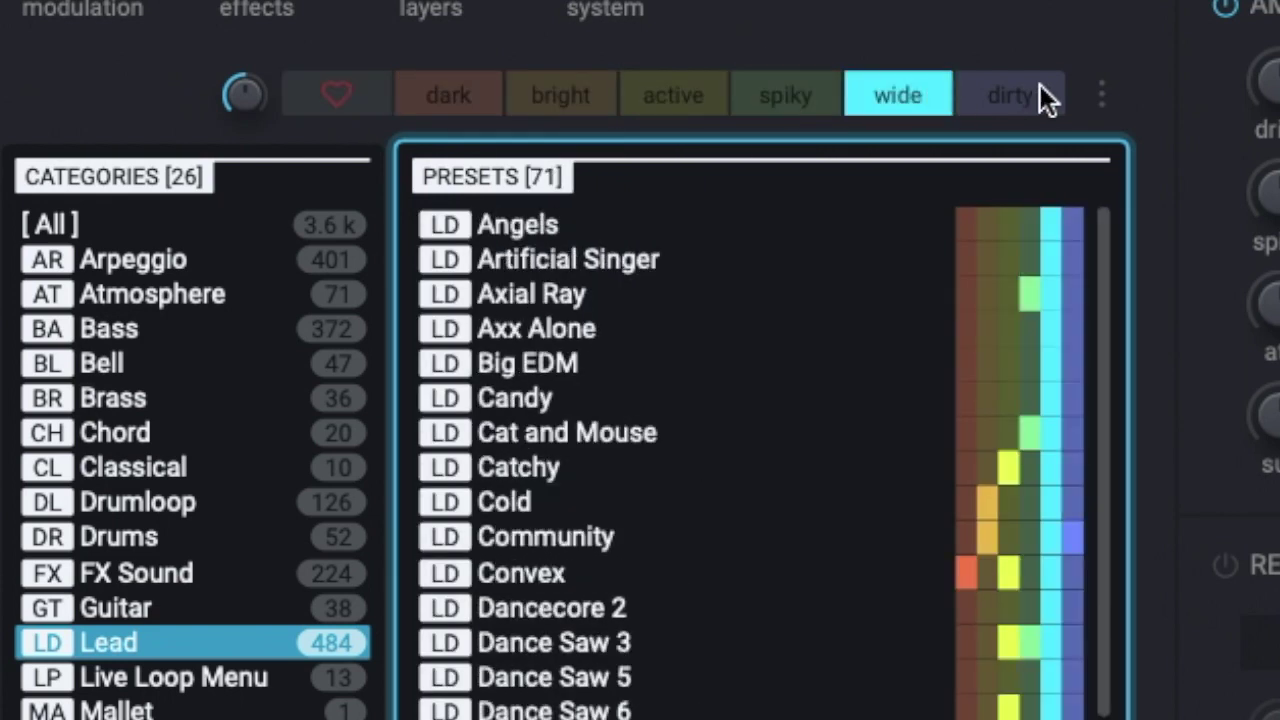
left_click(1040, 92)
left_click(418, 80)
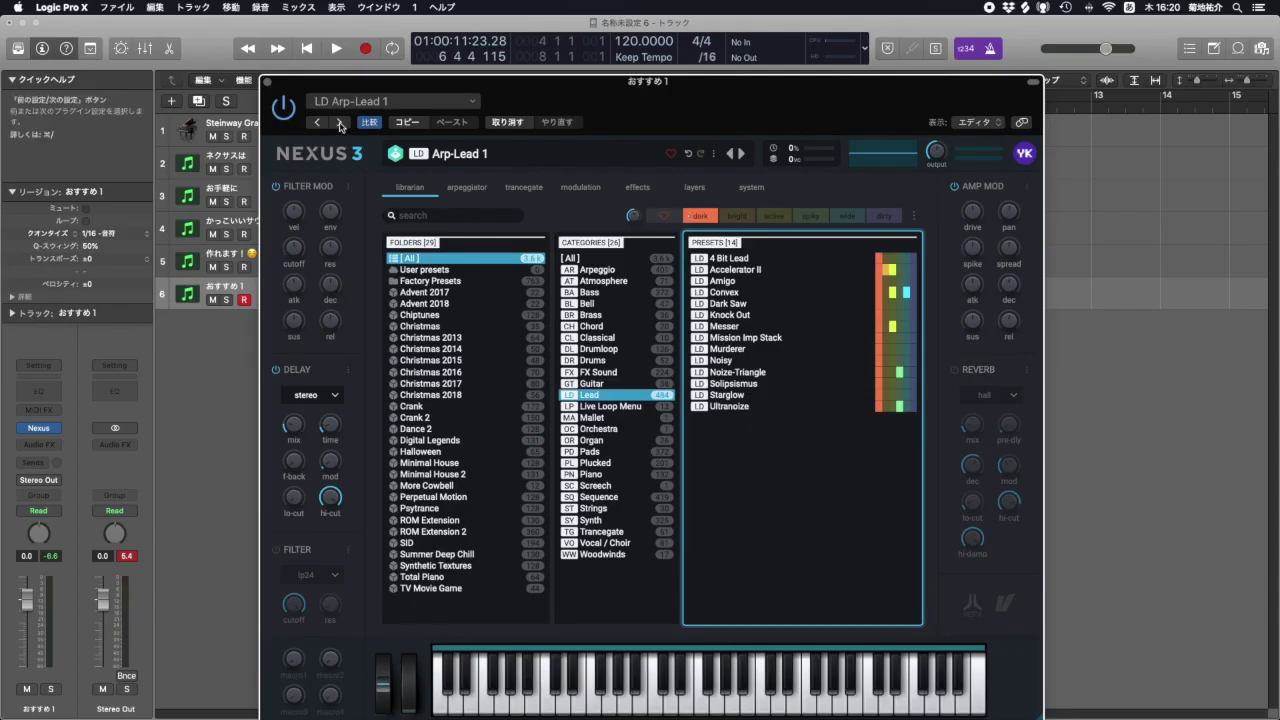
left_click(267, 82)
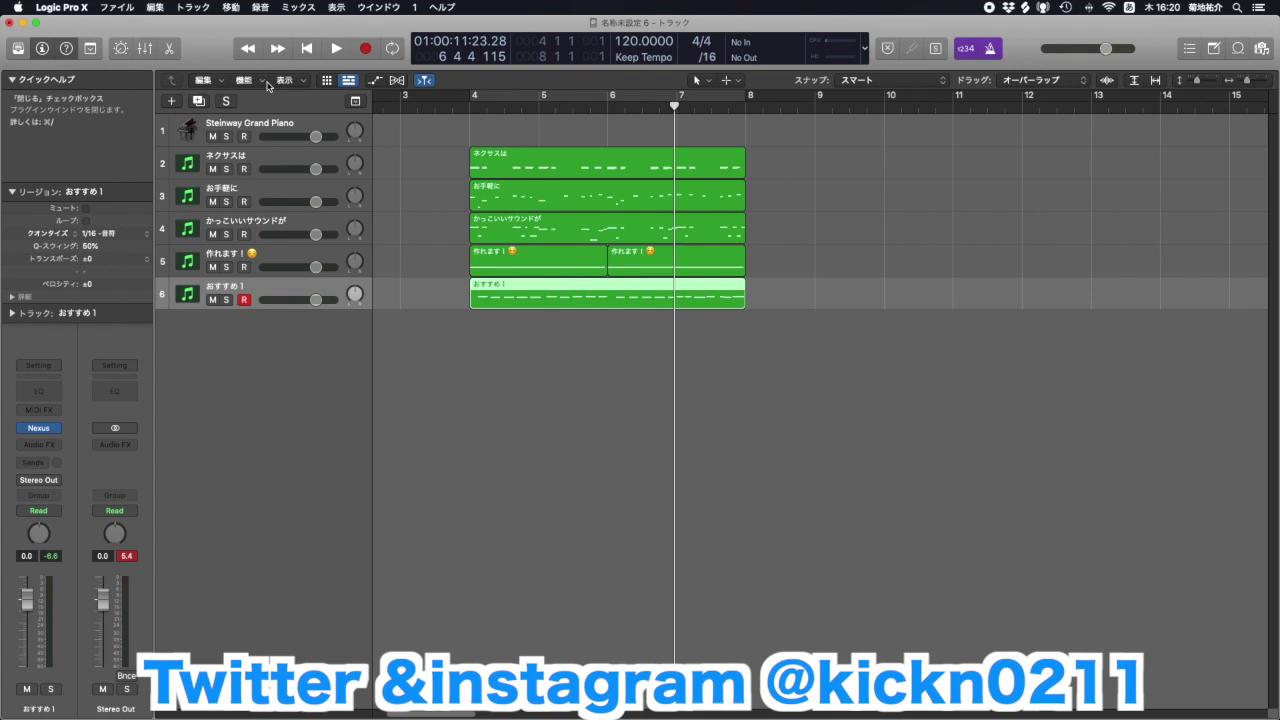